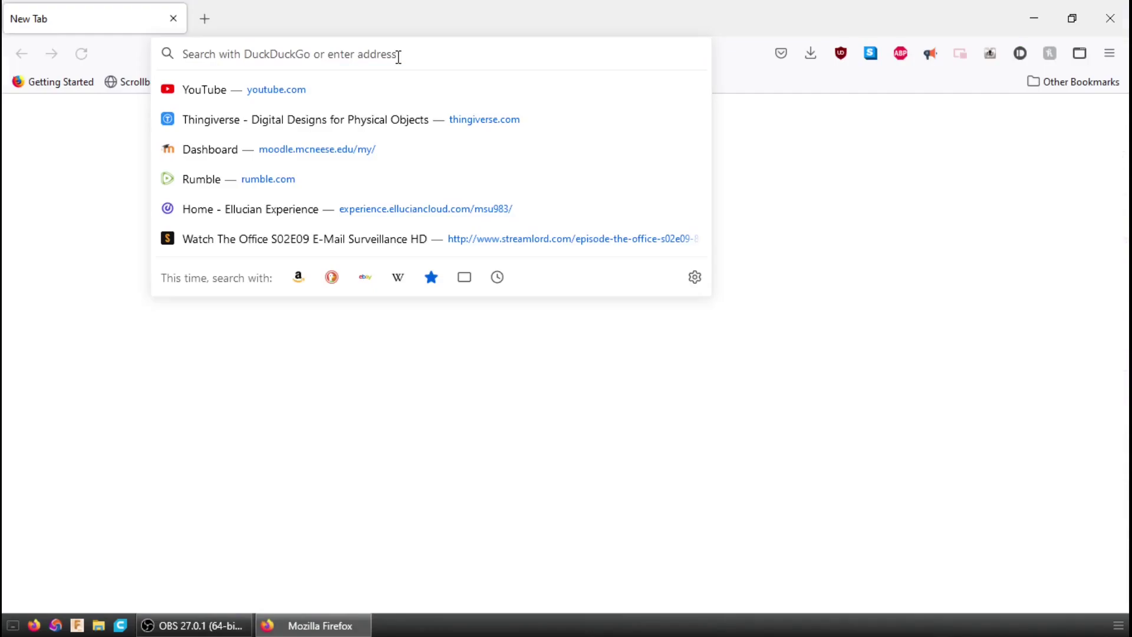
# Load google.com from the address bar
pyautogui.write('google')
pyautogui.press('BackSpace')
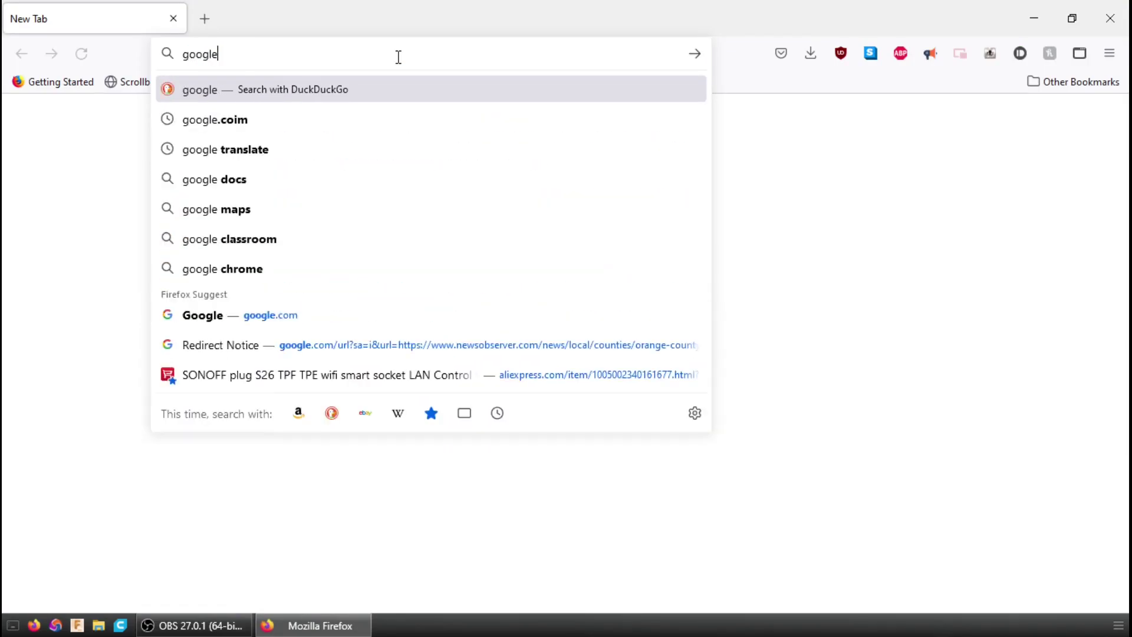
pyautogui.write('.com/')
pyautogui.press('Return')
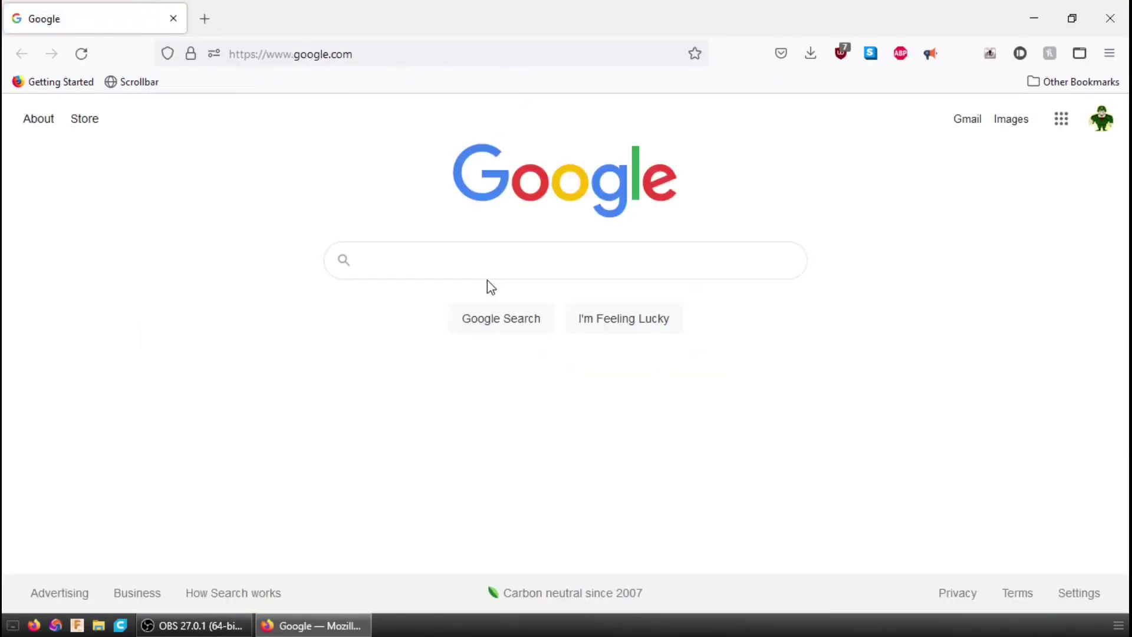
# Rerun the earlier Huron Company search and open its Chegg answer page
pyautogui.click(481, 262)
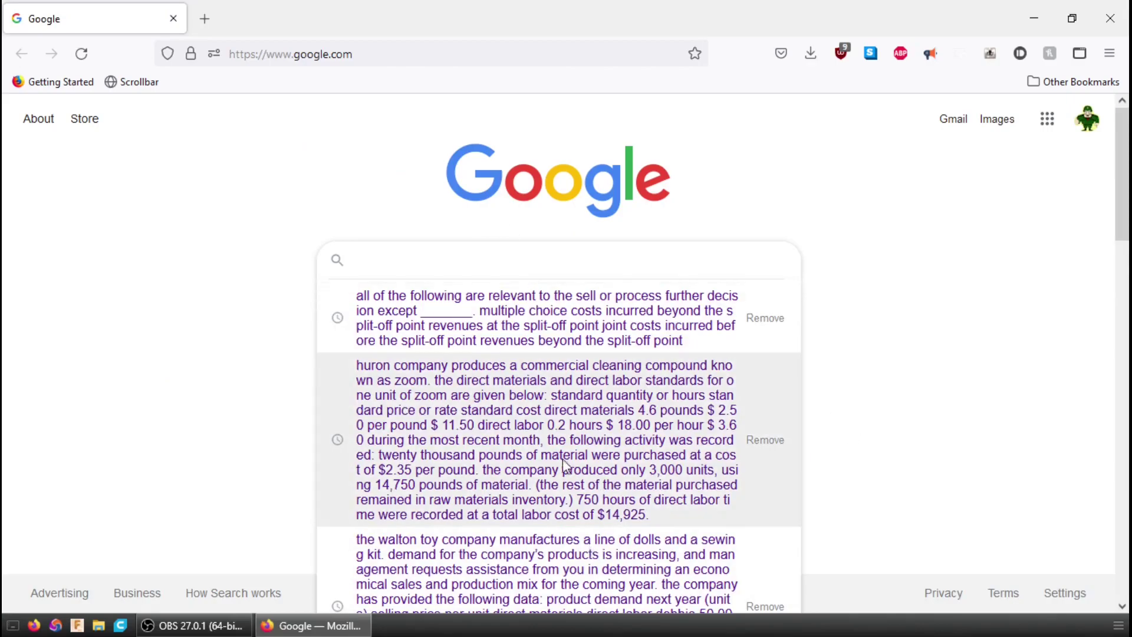
pyautogui.click(564, 466)
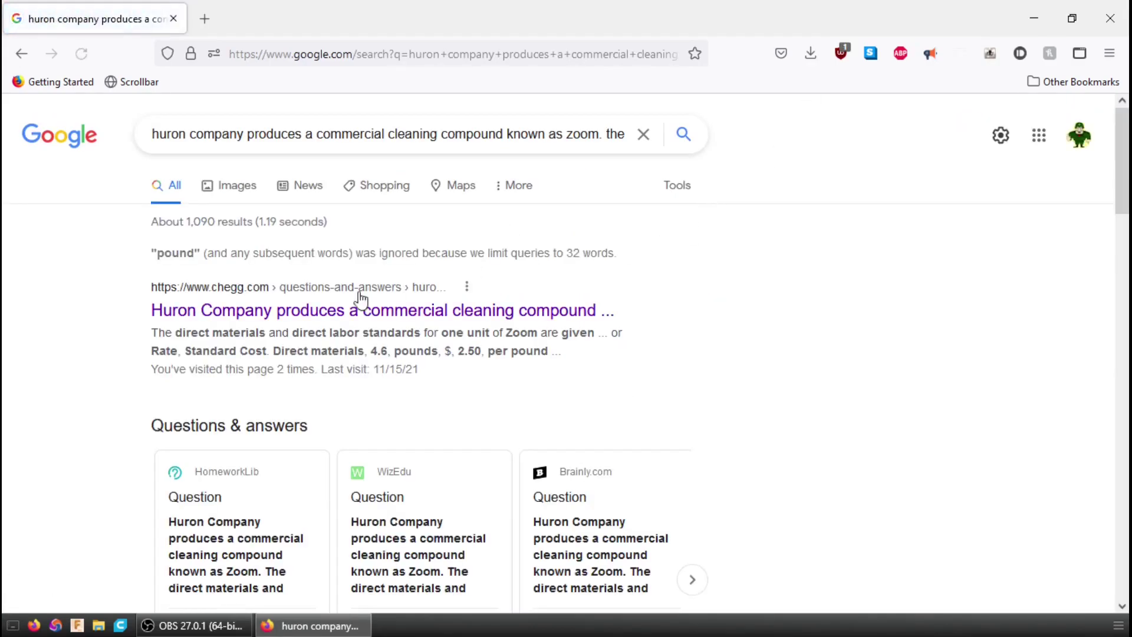
pyautogui.click(366, 313)
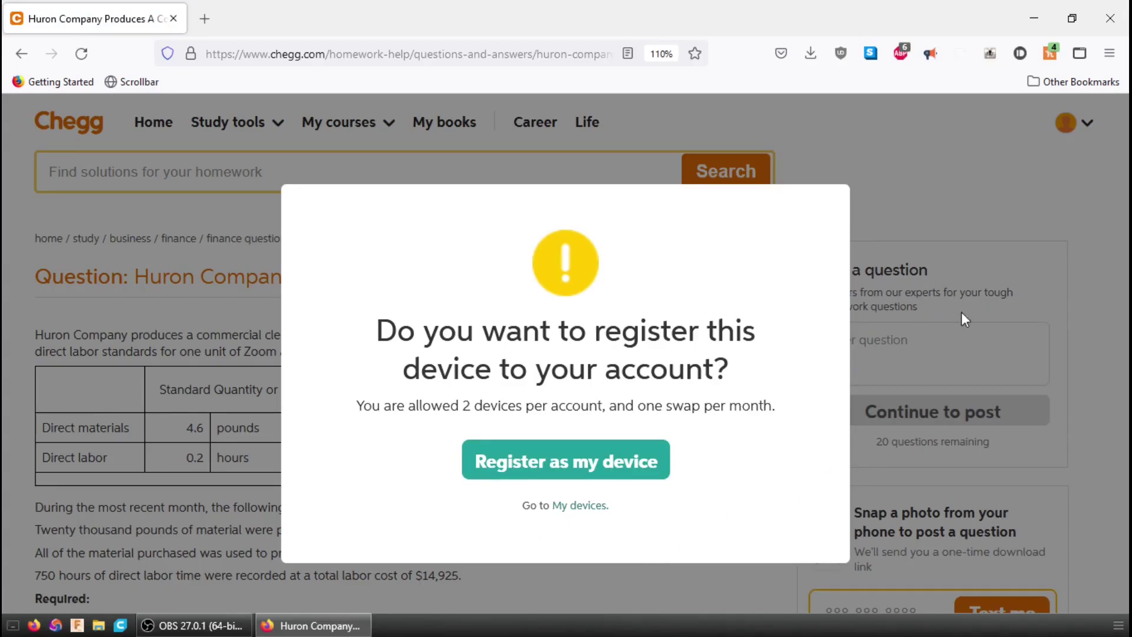
pyautogui.moveTo(300, 256); pyautogui.dragTo(156, 281)
# Delete the registration dialog and grey overlay elements using the developer tools
pyautogui.rightClick(382, 195)
pyautogui.click(452, 401)
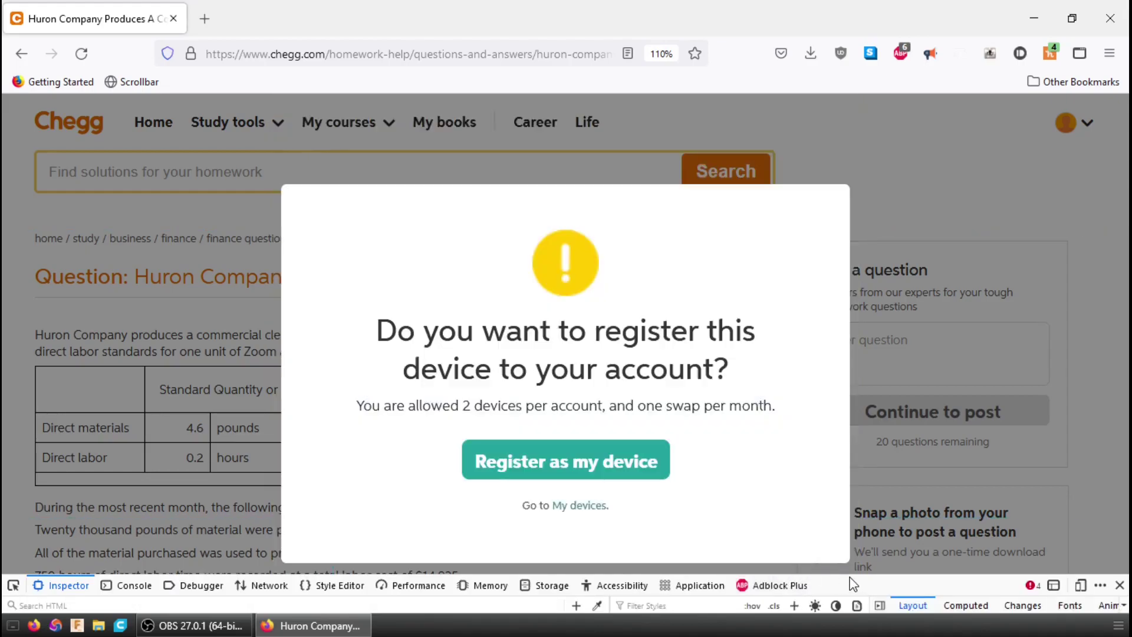
pyautogui.moveTo(847, 576); pyautogui.dragTo(848, 325)
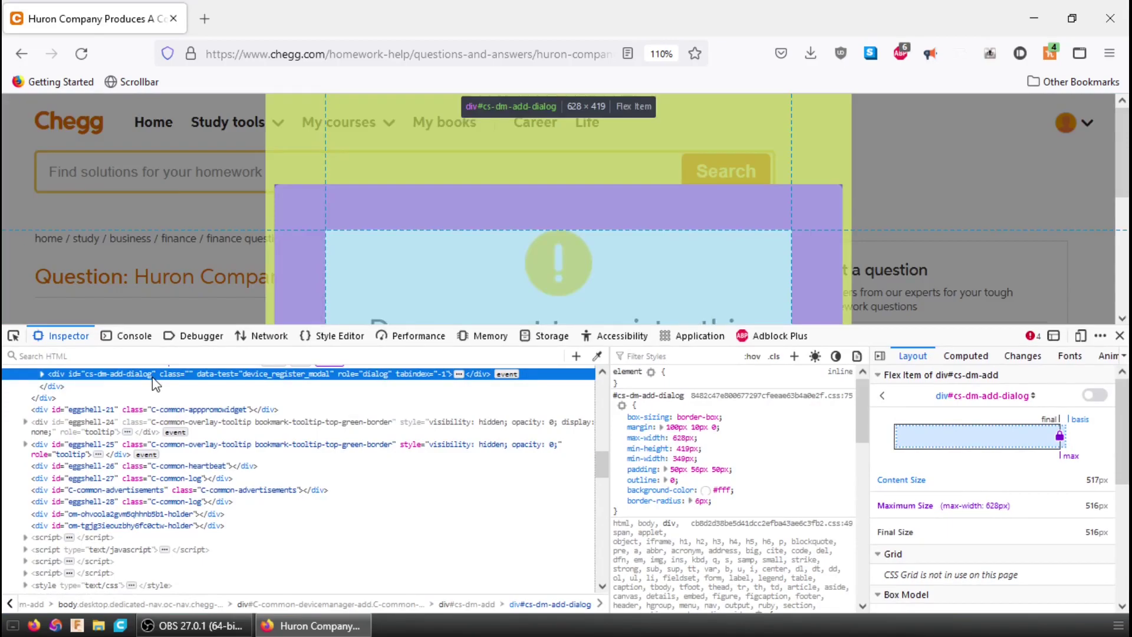
pyautogui.press('Delete')
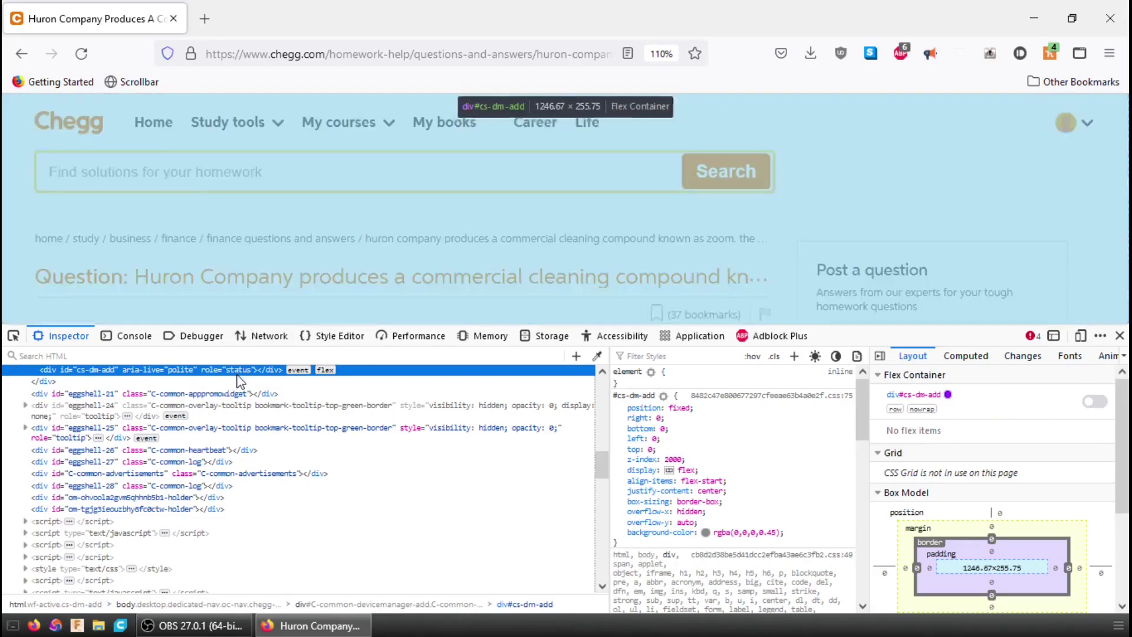
pyautogui.press('Delete')
pyautogui.click(1116, 336)
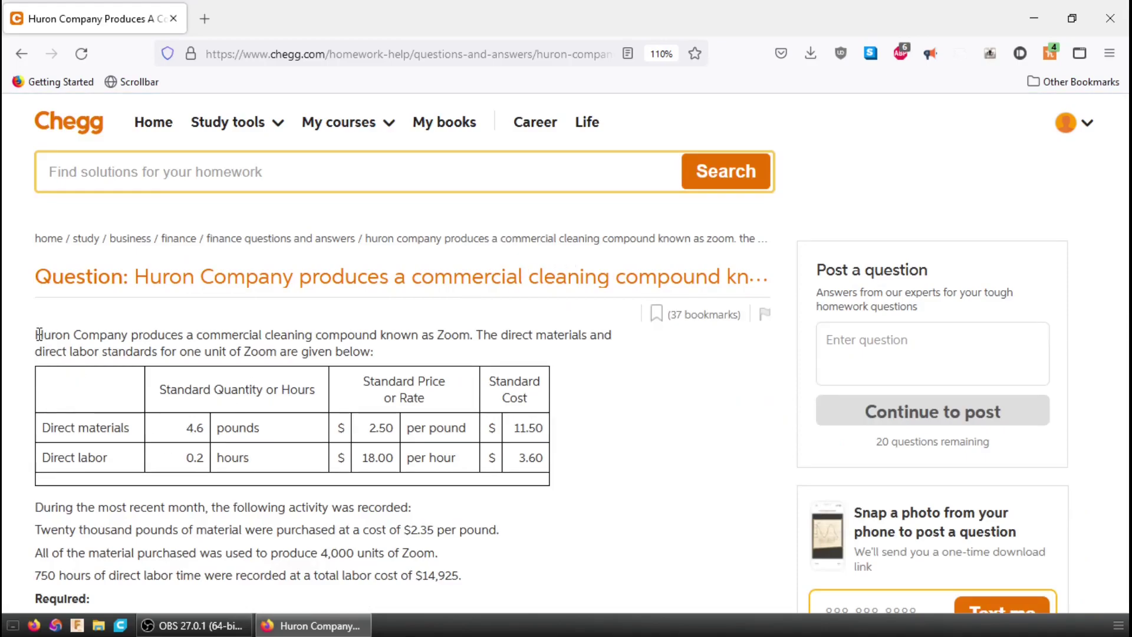
# Select and deselect the question text, table and breadcrumb to confirm they're readable
pyautogui.moveTo(36, 334); pyautogui.dragTo(416, 575)
pyautogui.click(625, 505)
pyautogui.moveTo(560, 237); pyautogui.dragTo(237, 219)
pyautogui.click(632, 410)
# Open the Save to PDF print preview and scroll through its four pages
pyautogui.hotkey('ctrl', 'p')
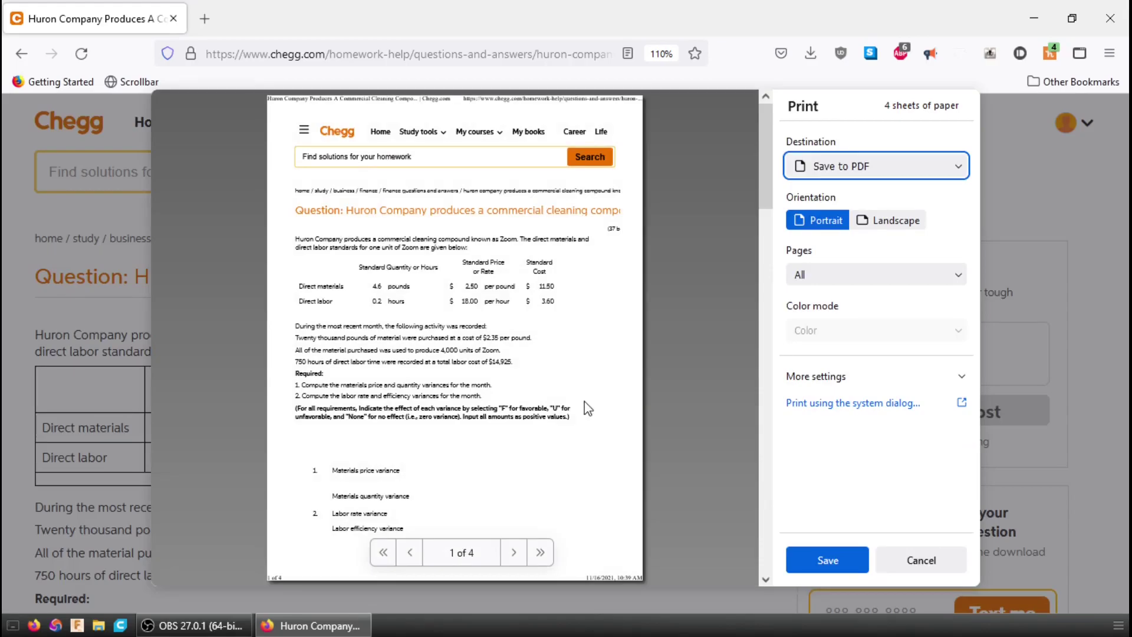
pyautogui.scroll(-15, 589, 406)
pyautogui.scroll(3, 590, 409)
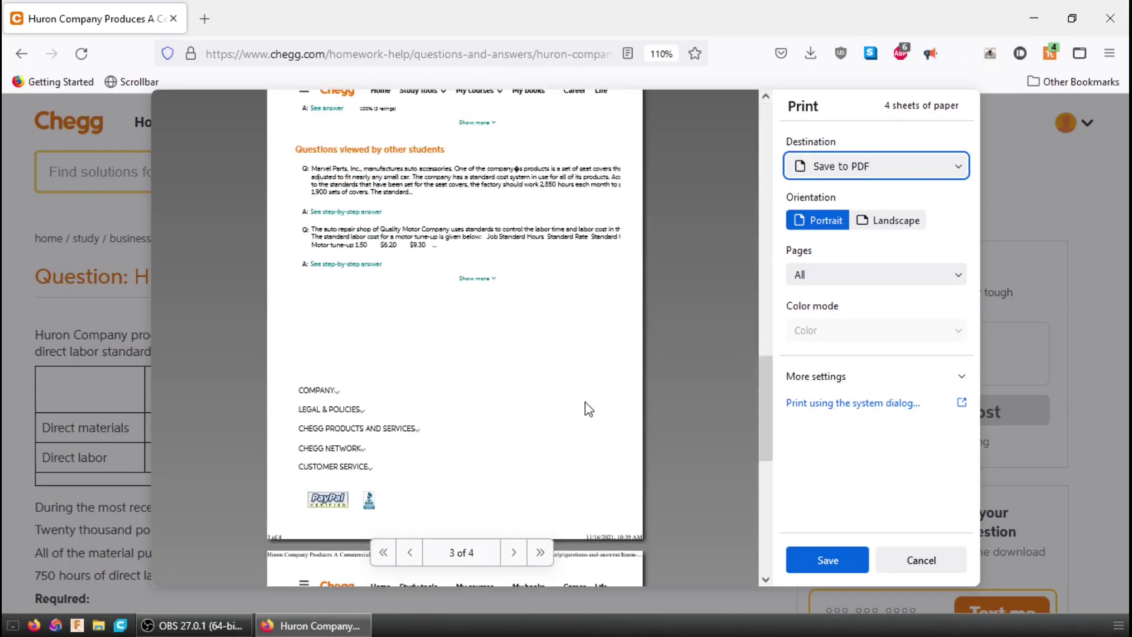
pyautogui.scroll(4, 589, 408)
pyautogui.scroll(4, 603, 406)
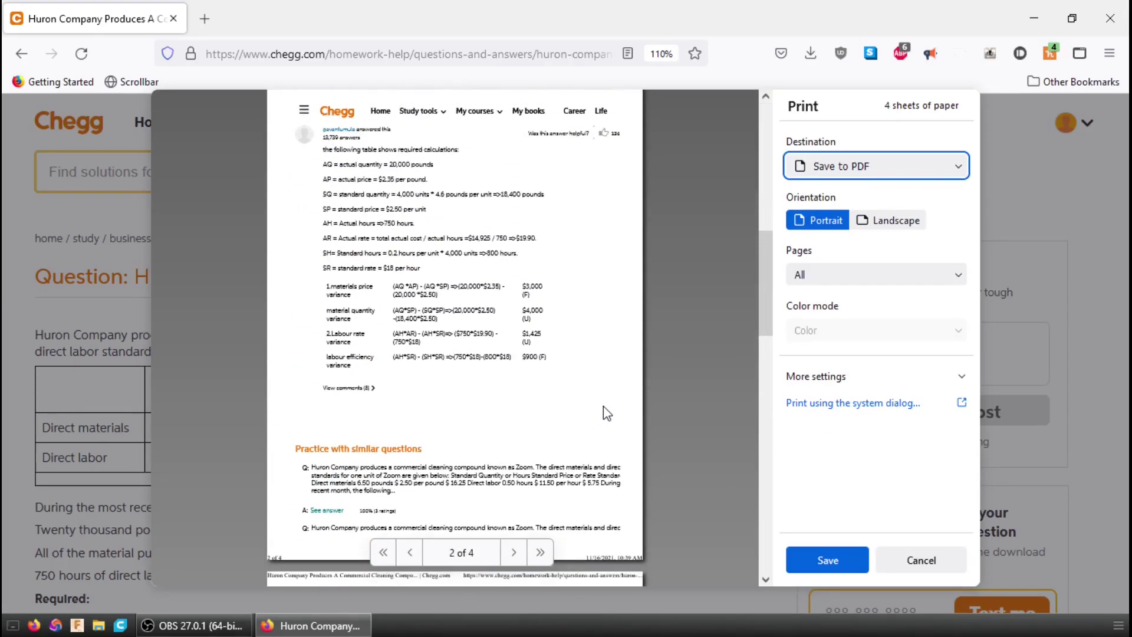
pyautogui.scroll(3, 603, 406)
pyautogui.scroll(4, 360, 319)
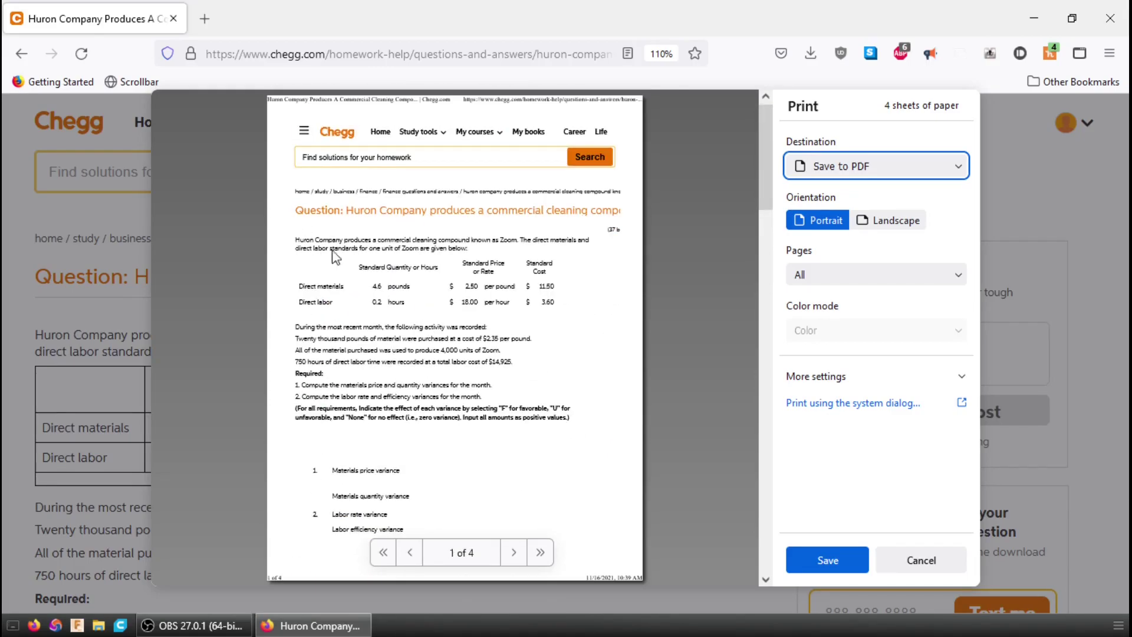
pyautogui.scroll(-5, 471, 407)
pyautogui.scroll(-3, 443, 254)
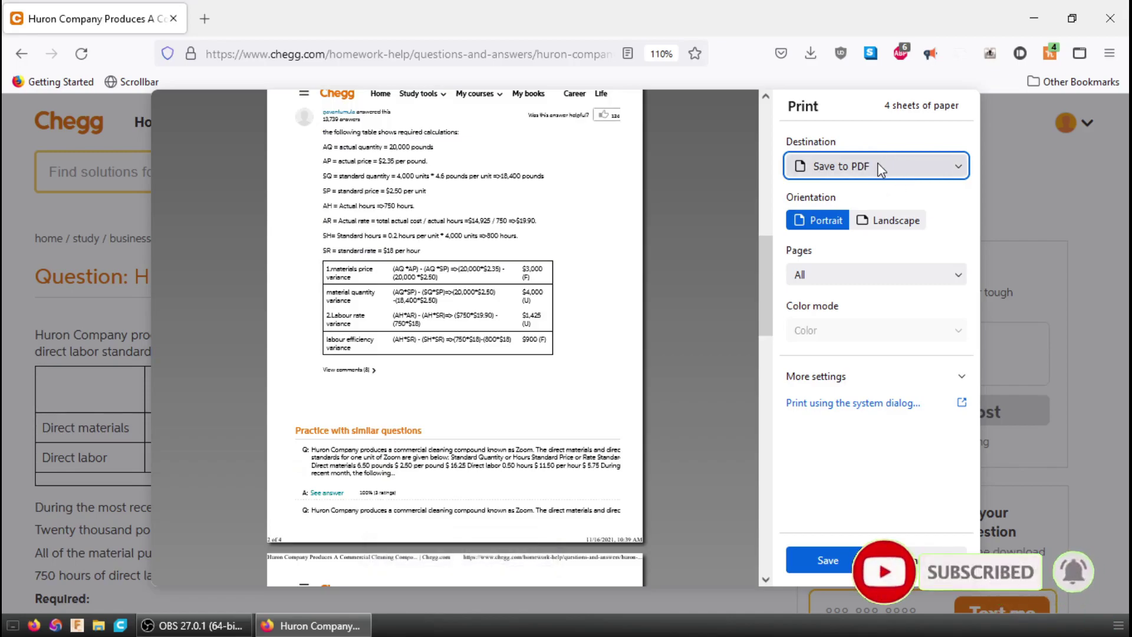
pyautogui.scroll(8, 448, 286)
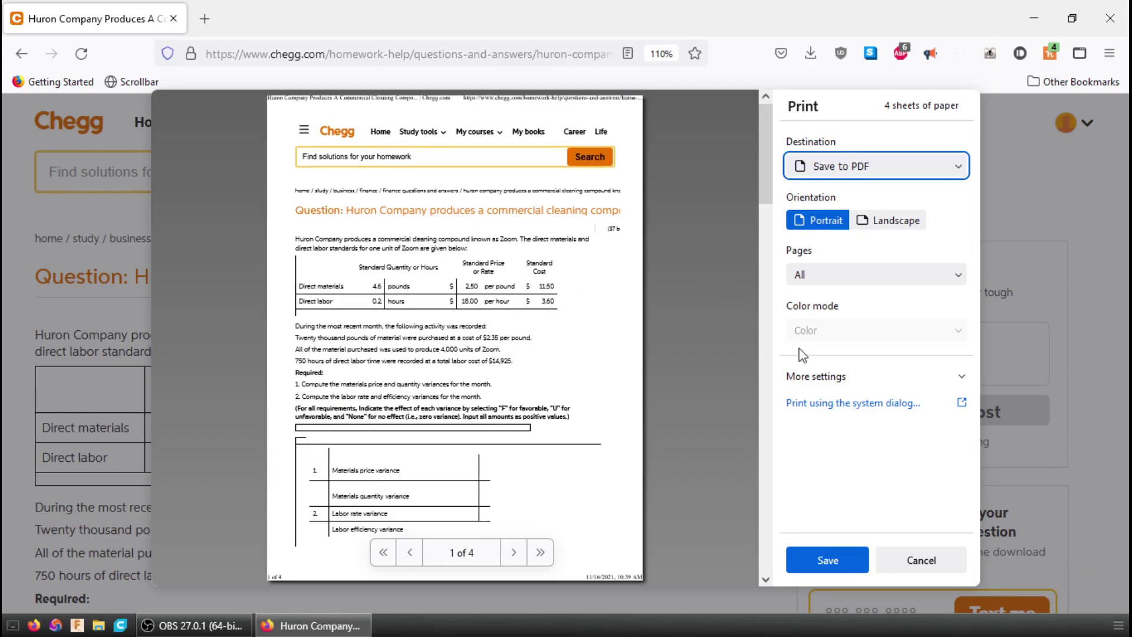
# Cancel the print preview and search 'adblockplus extension firefox' in a new tab
pyautogui.click(918, 563)
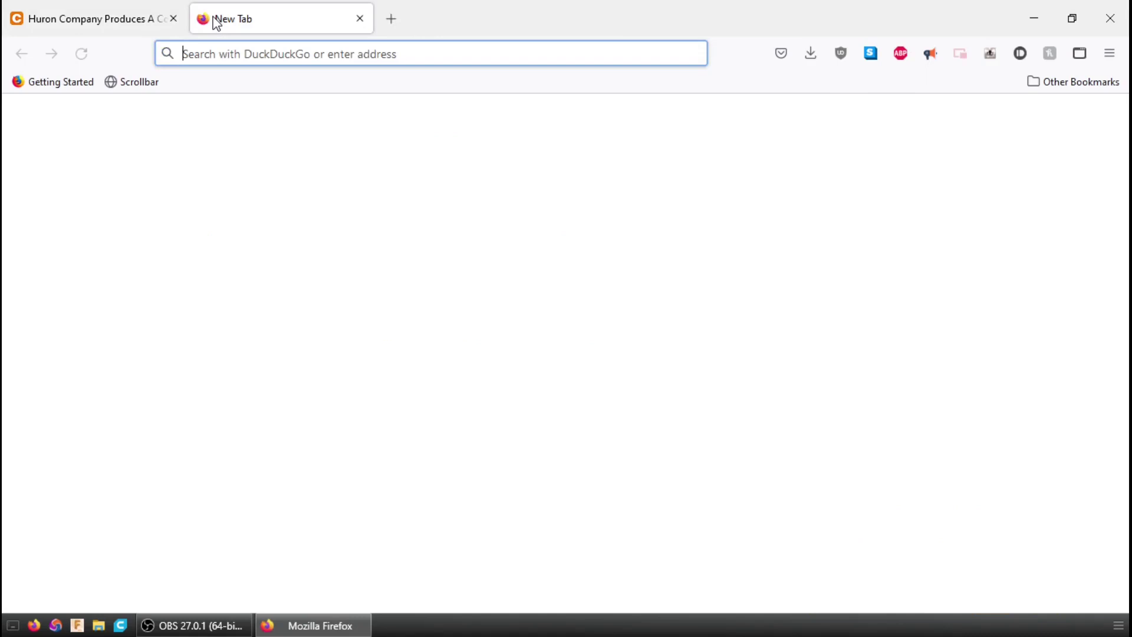
pyautogui.write('adblock')
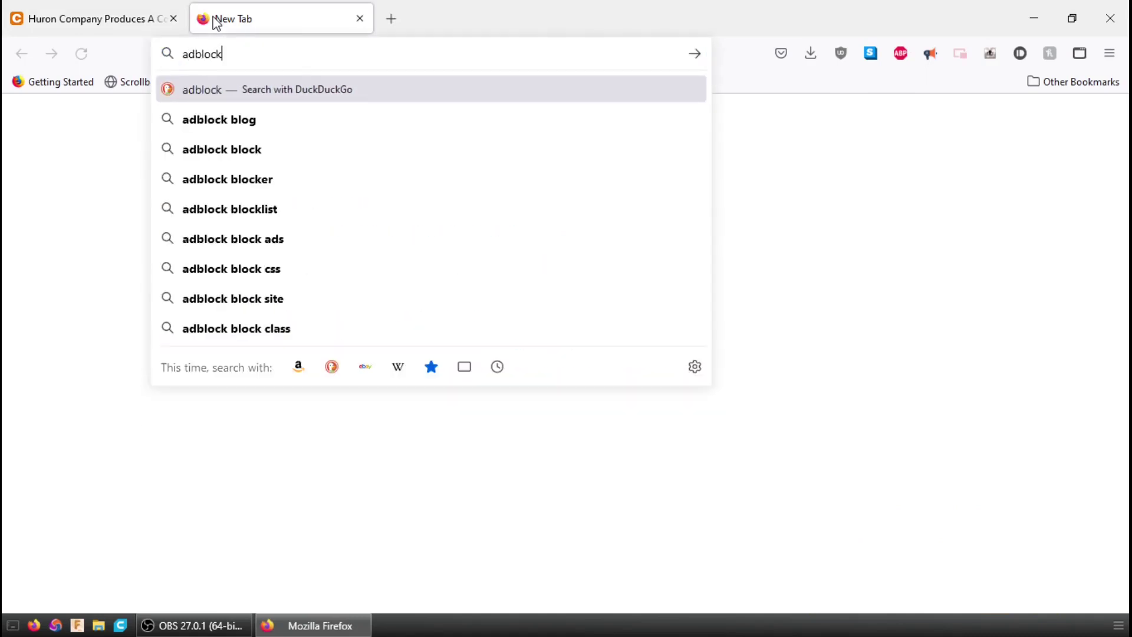
pyautogui.write('plus extension')
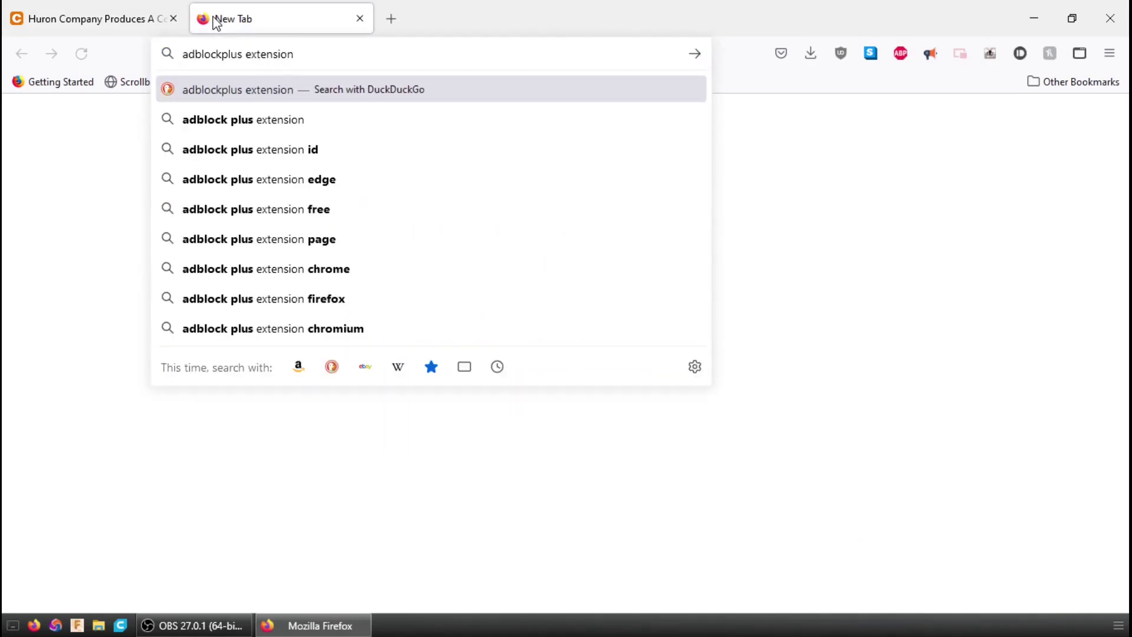
pyautogui.write(' firefox')
pyautogui.press('Return')
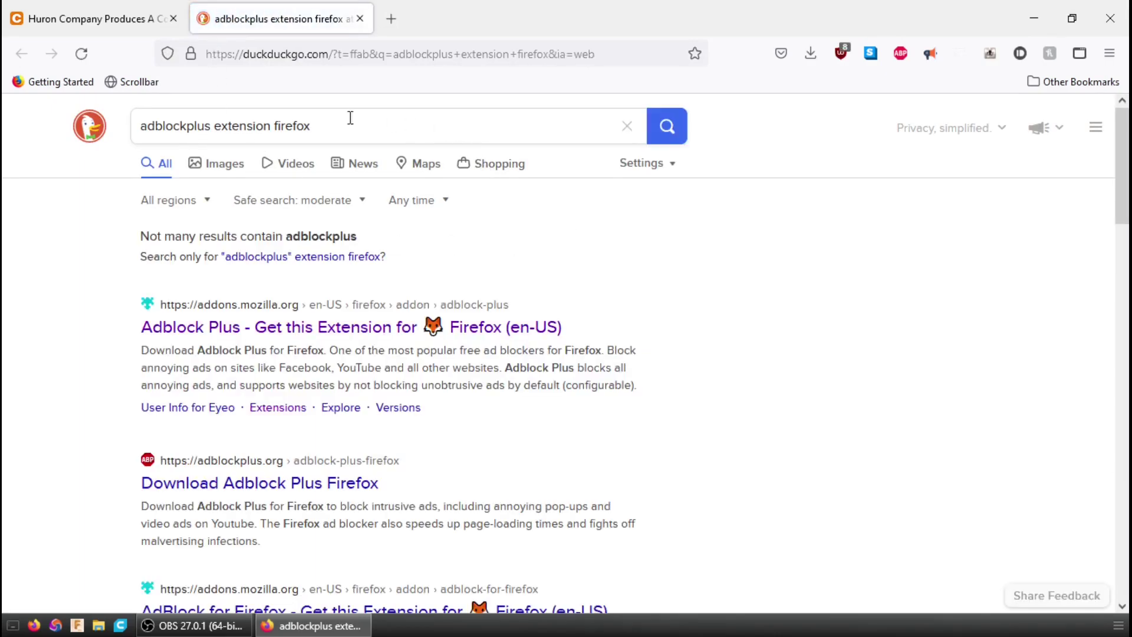
pyautogui.scroll(-3, 344, 225)
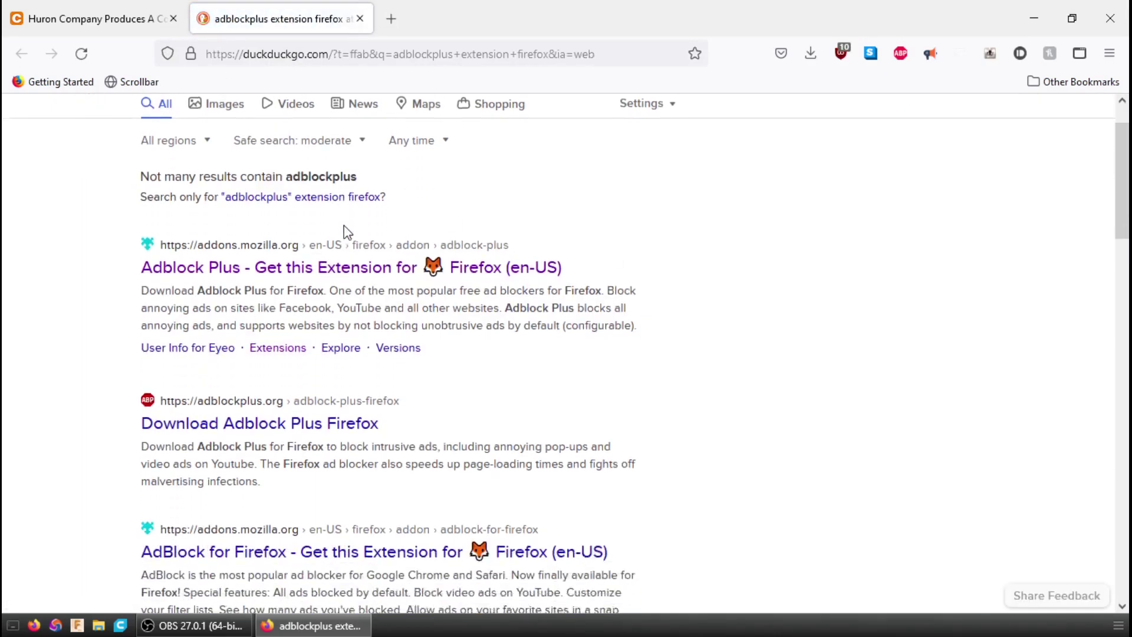
# Open the Adblock Plus listing on addons.mozilla.org and check the ABP toolbar panel
pyautogui.click(194, 248)
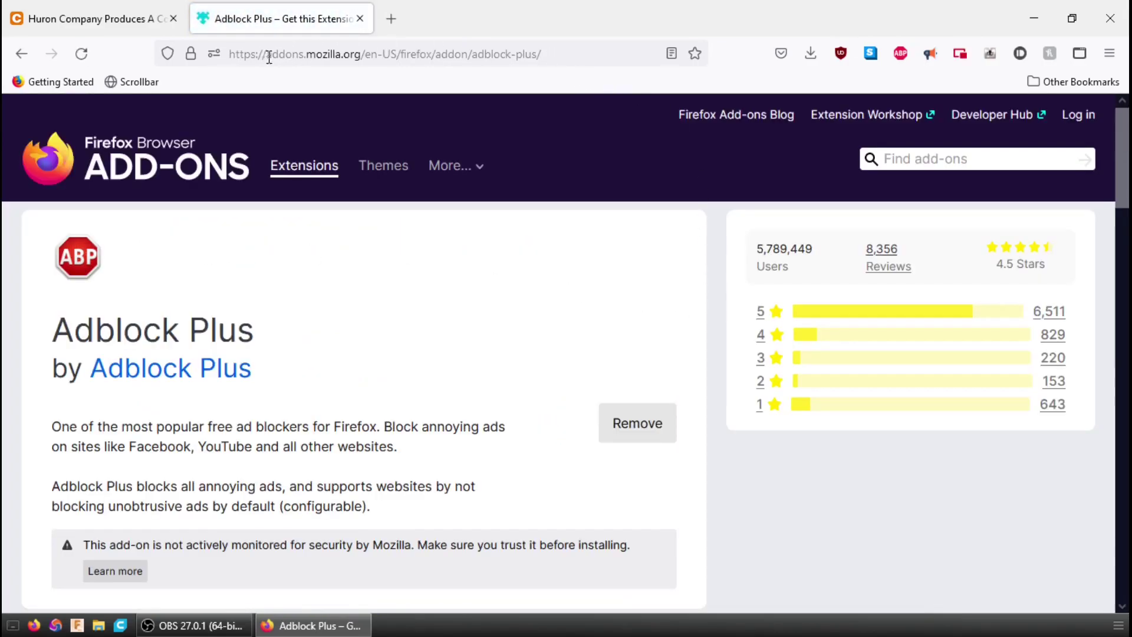
pyautogui.click(561, 60)
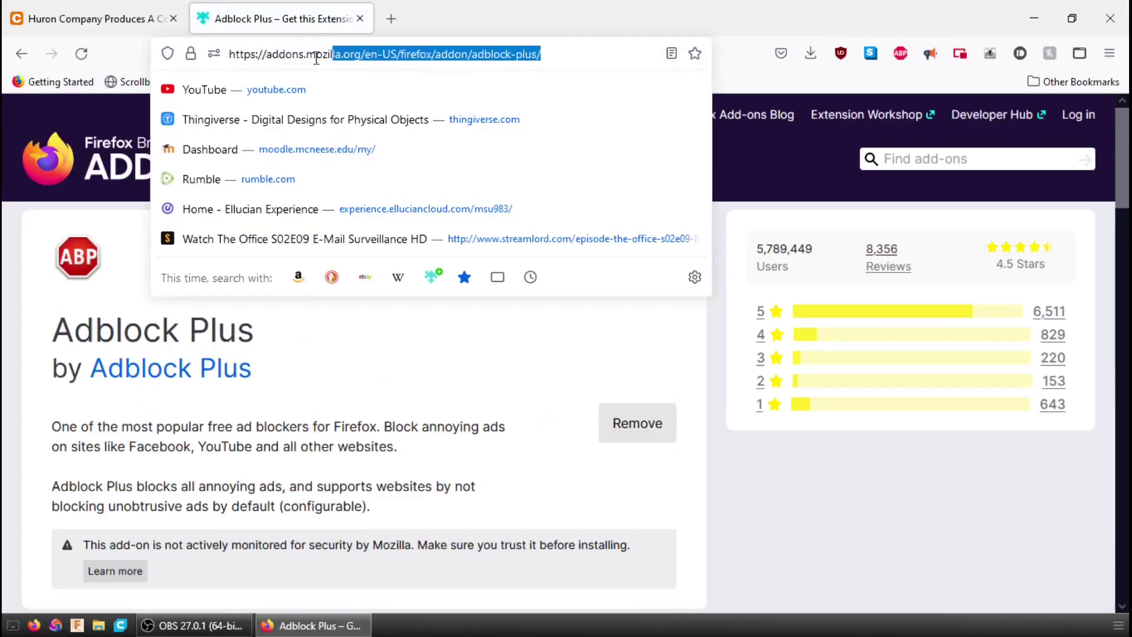
pyautogui.click(585, 50)
pyautogui.click(538, 18)
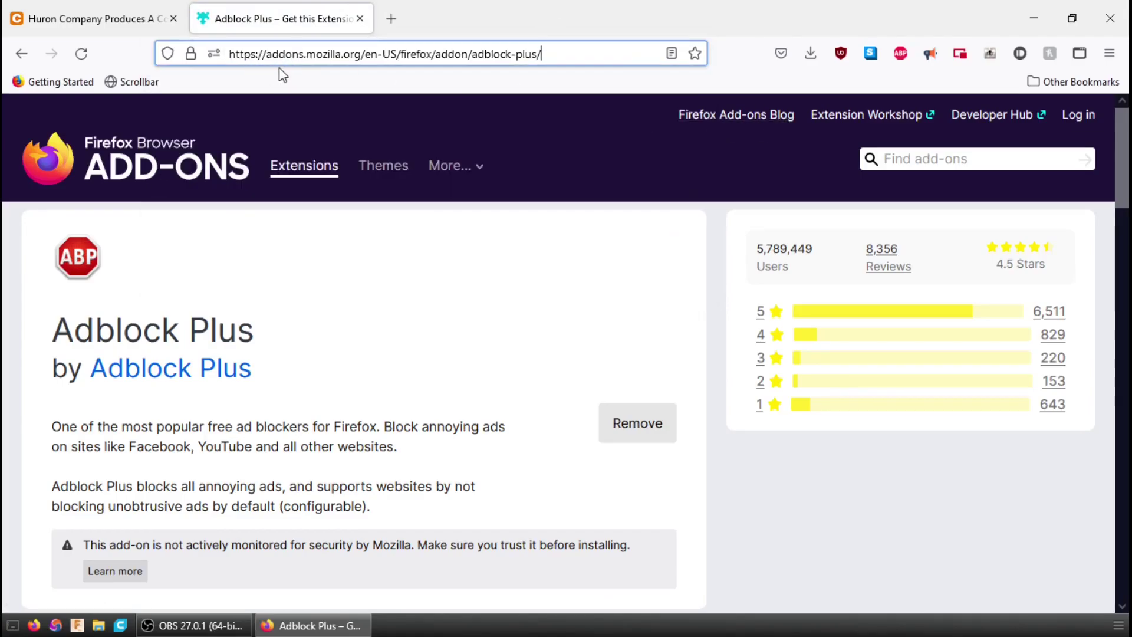
pyautogui.scroll(-3, 351, 214)
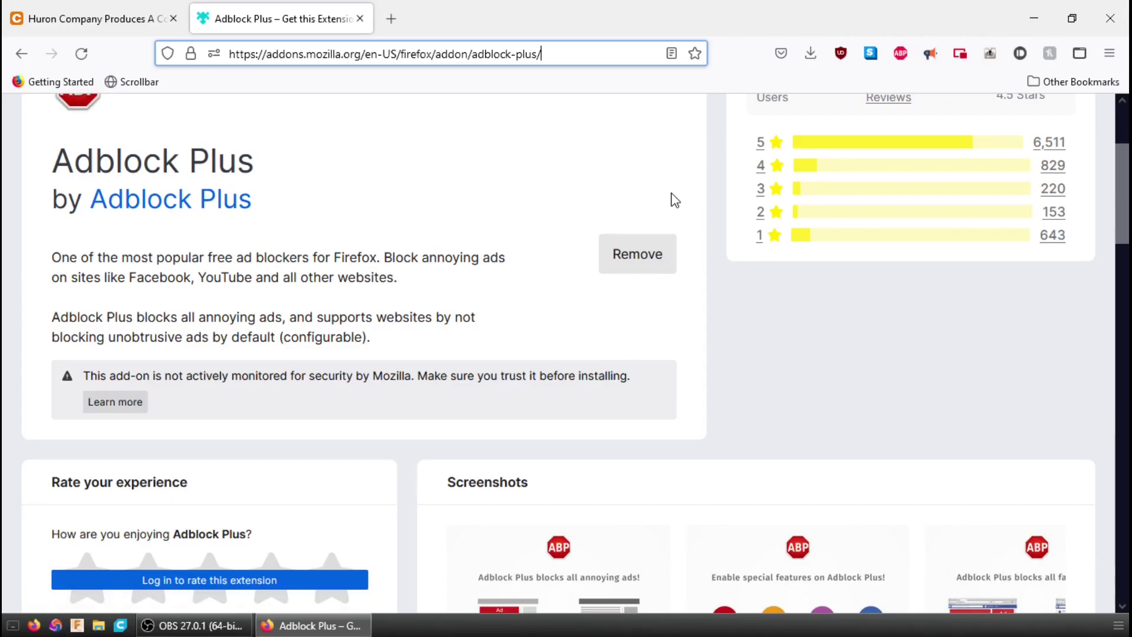
pyautogui.click(902, 59)
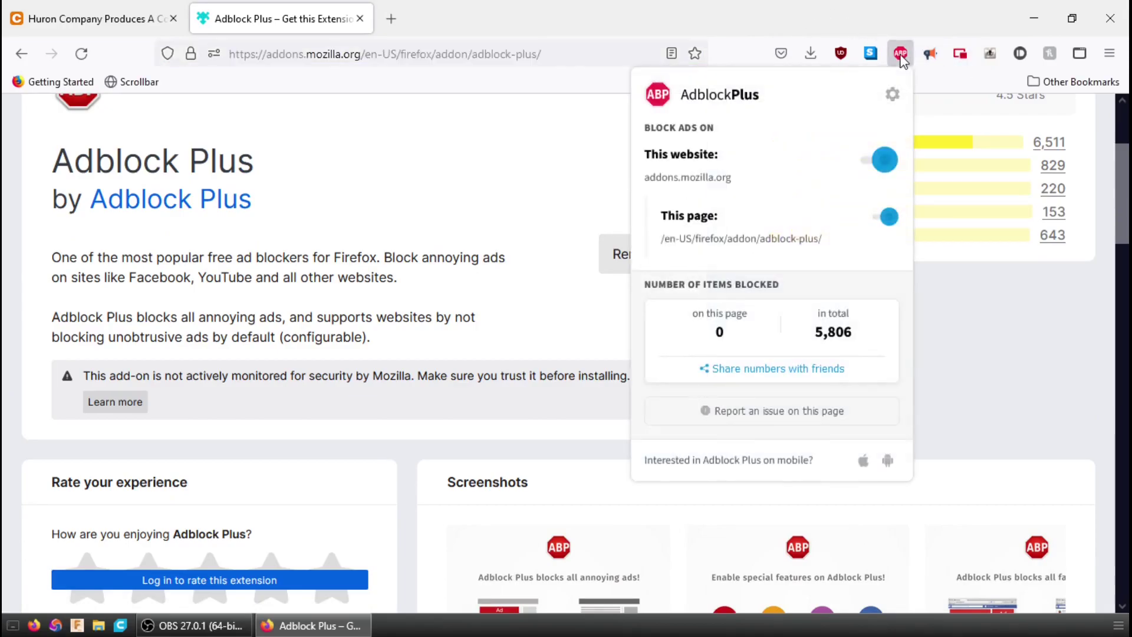
pyautogui.click(901, 56)
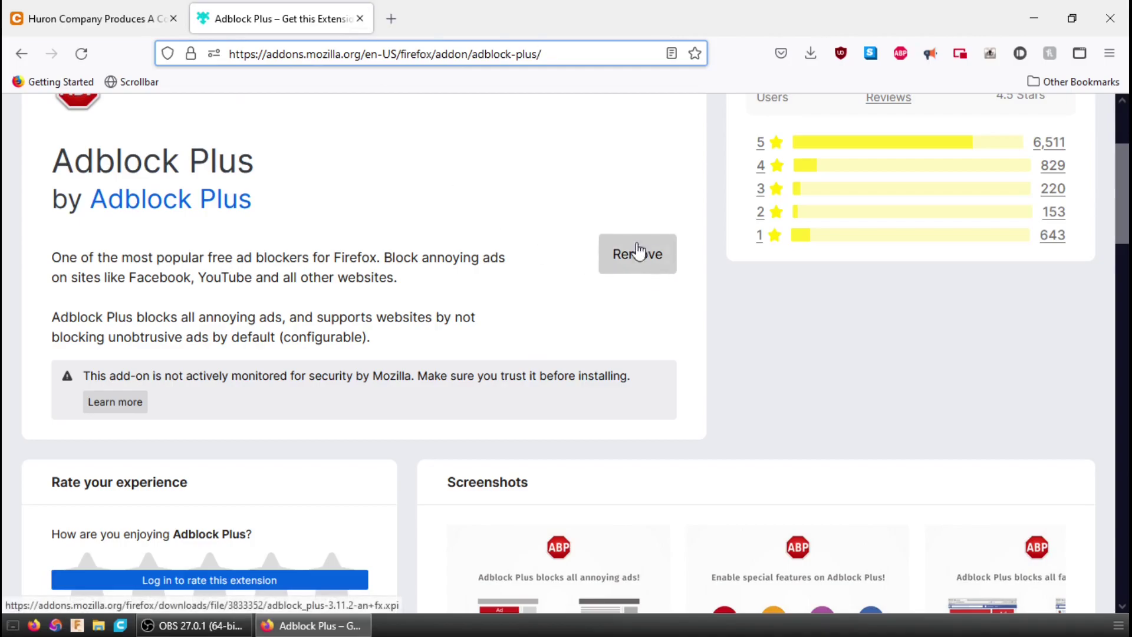
# Remove and re-add Adblock Plus, allowing it to run in private windows
pyautogui.click(625, 261)
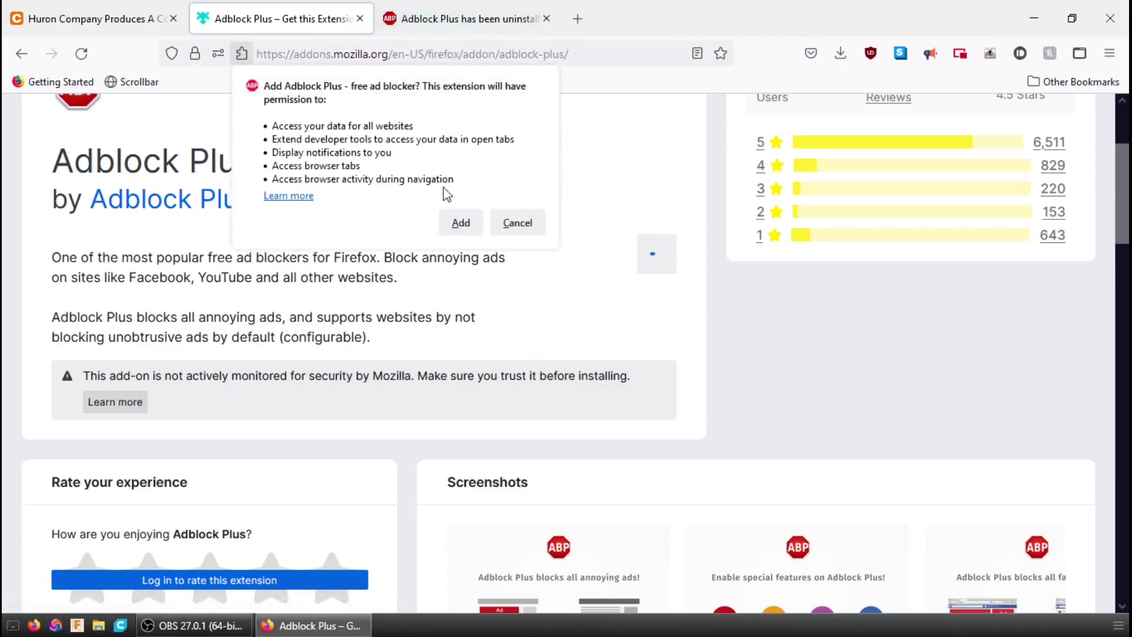
pyautogui.click(463, 226)
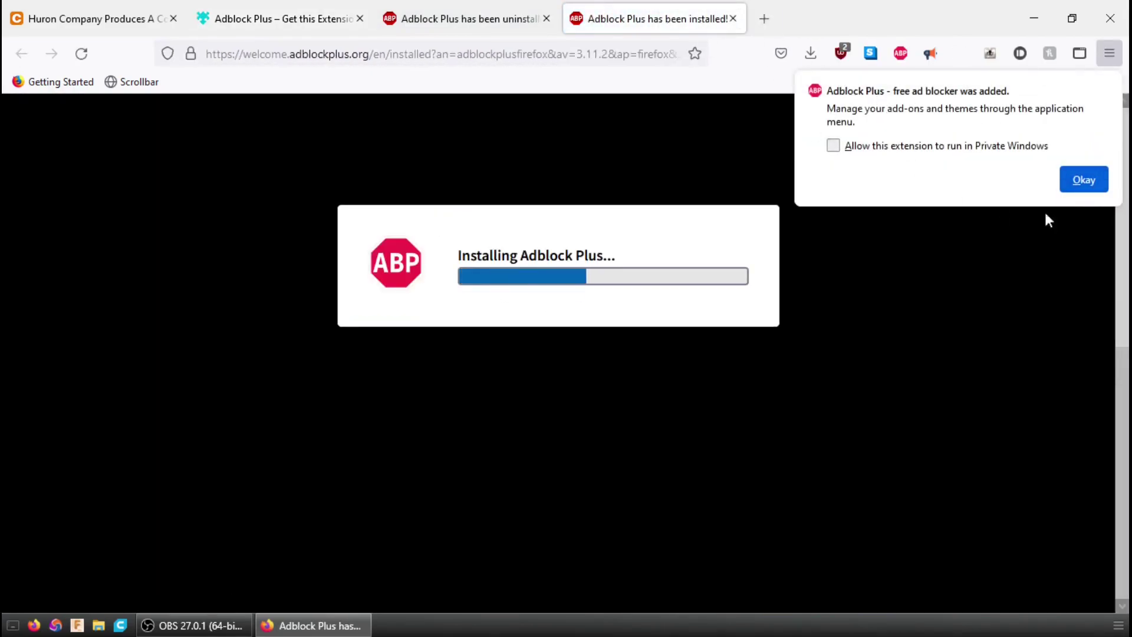
pyautogui.click(833, 146)
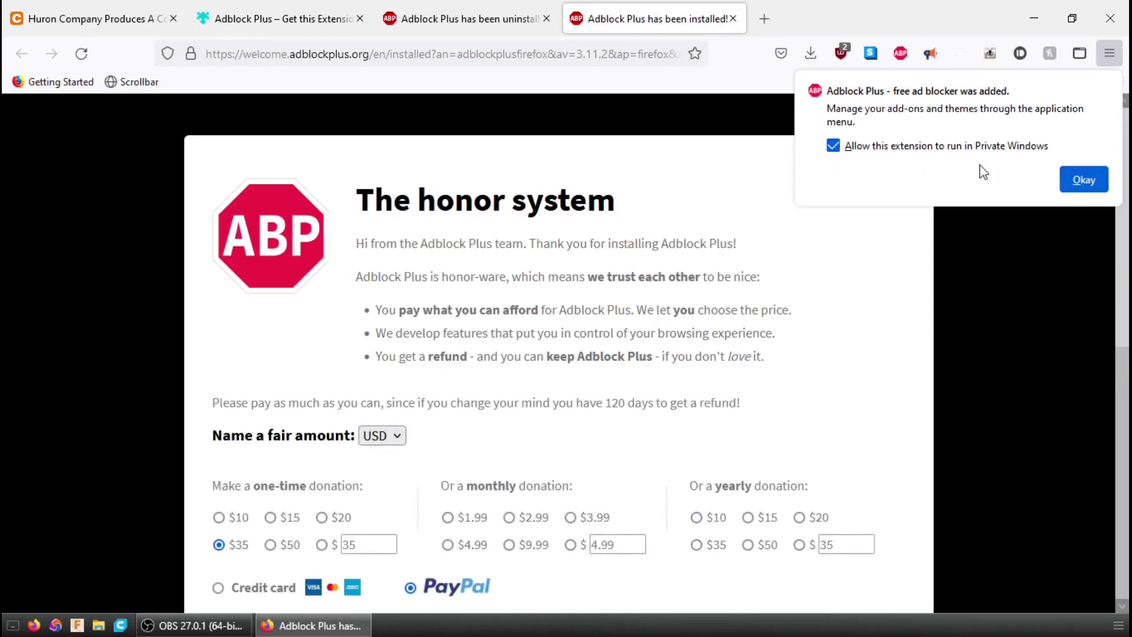
pyautogui.click(1069, 174)
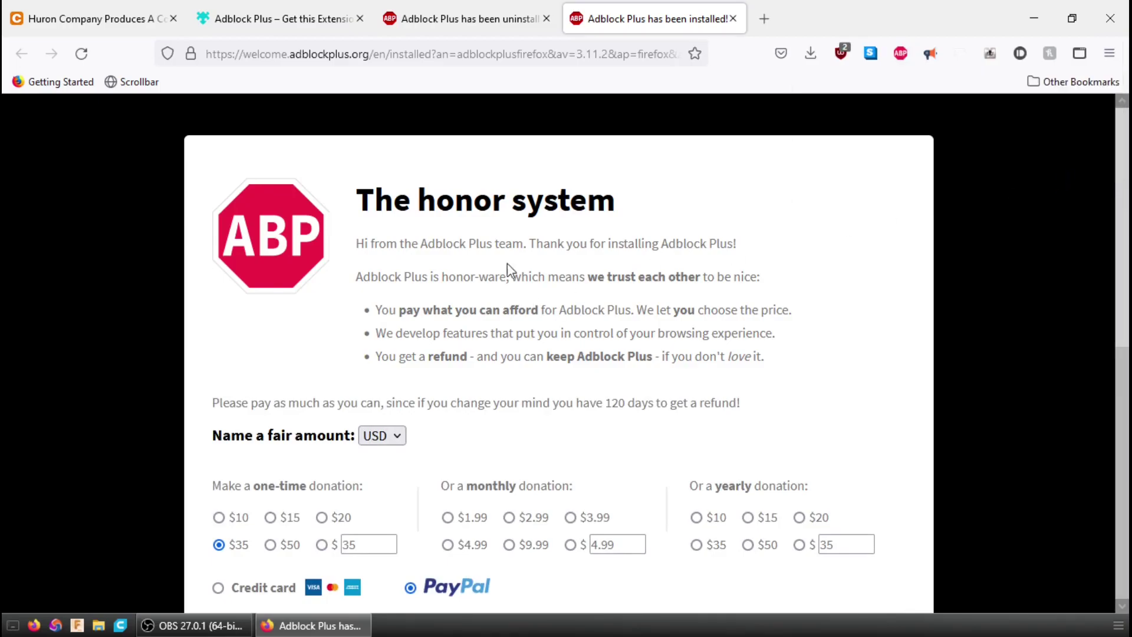
# Close the Adblock Plus 'installed' welcome tab and the 'uninstalled' tab
pyautogui.scroll(-5, 510, 265)
pyautogui.scroll(-3, 516, 272)
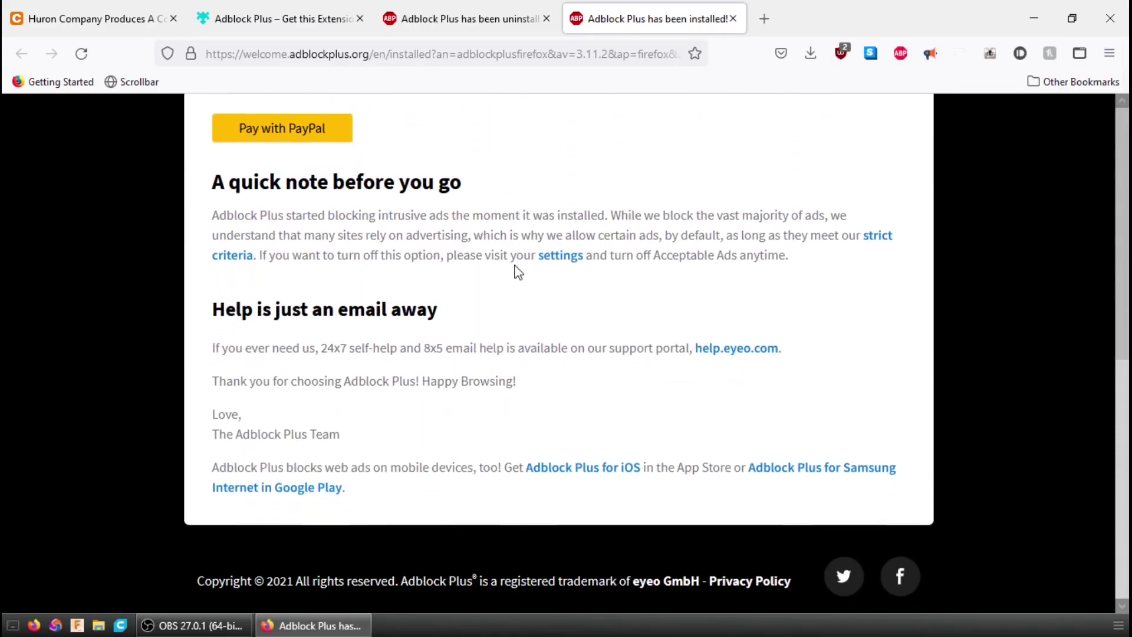
pyautogui.scroll(15, 370, 214)
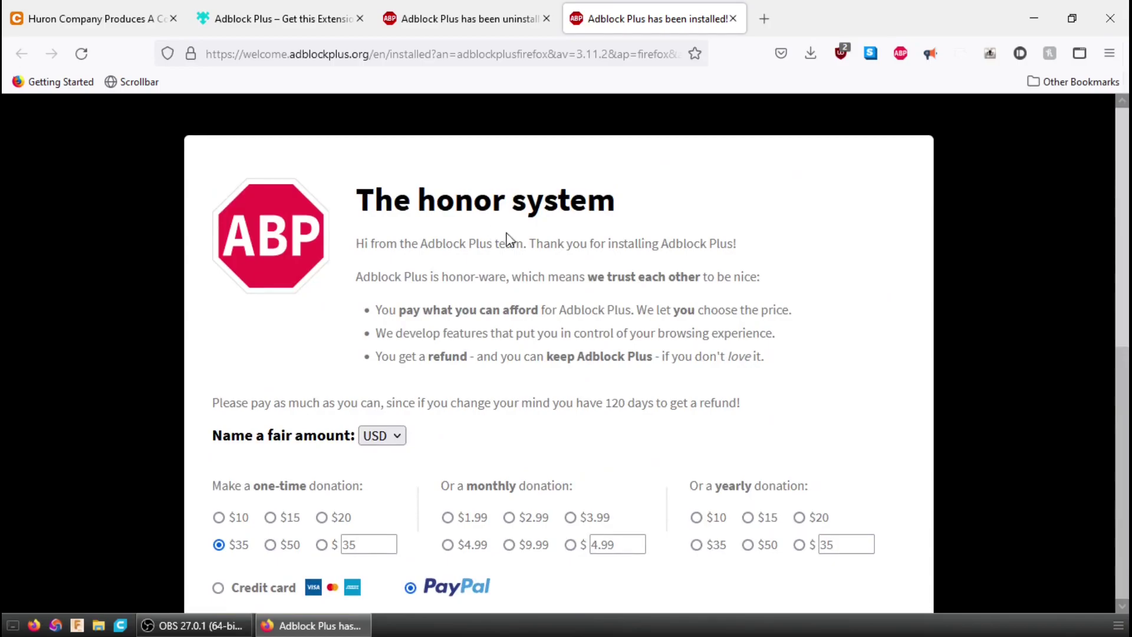
pyautogui.scroll(-4, 509, 239)
pyautogui.scroll(5, 511, 397)
pyautogui.click(733, 19)
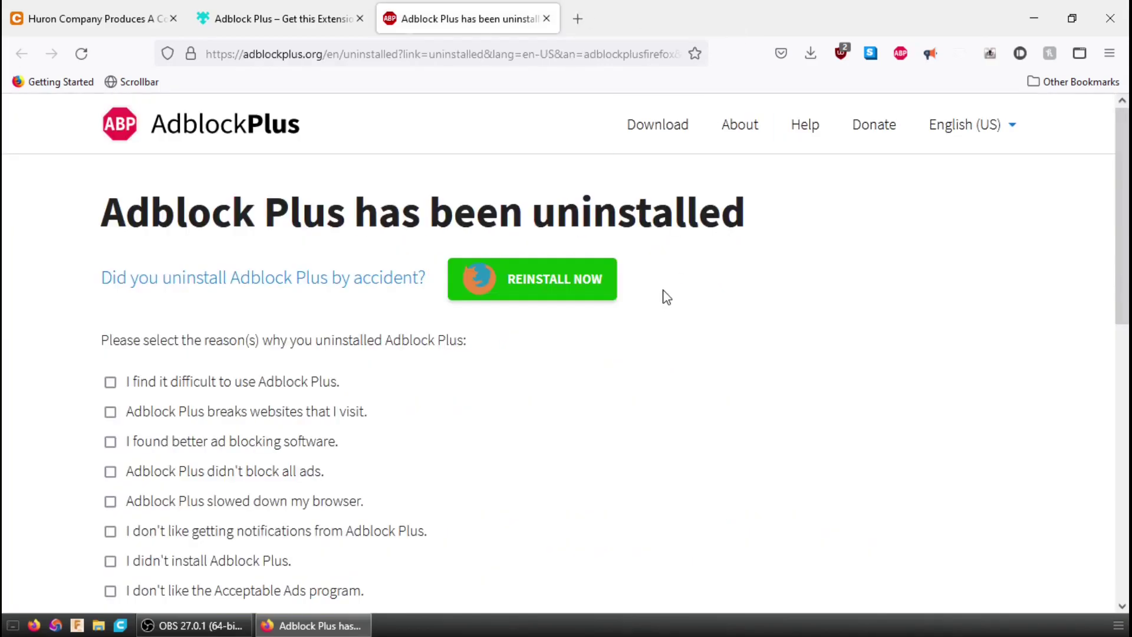
pyautogui.click(546, 18)
pyautogui.scroll(3, 352, 169)
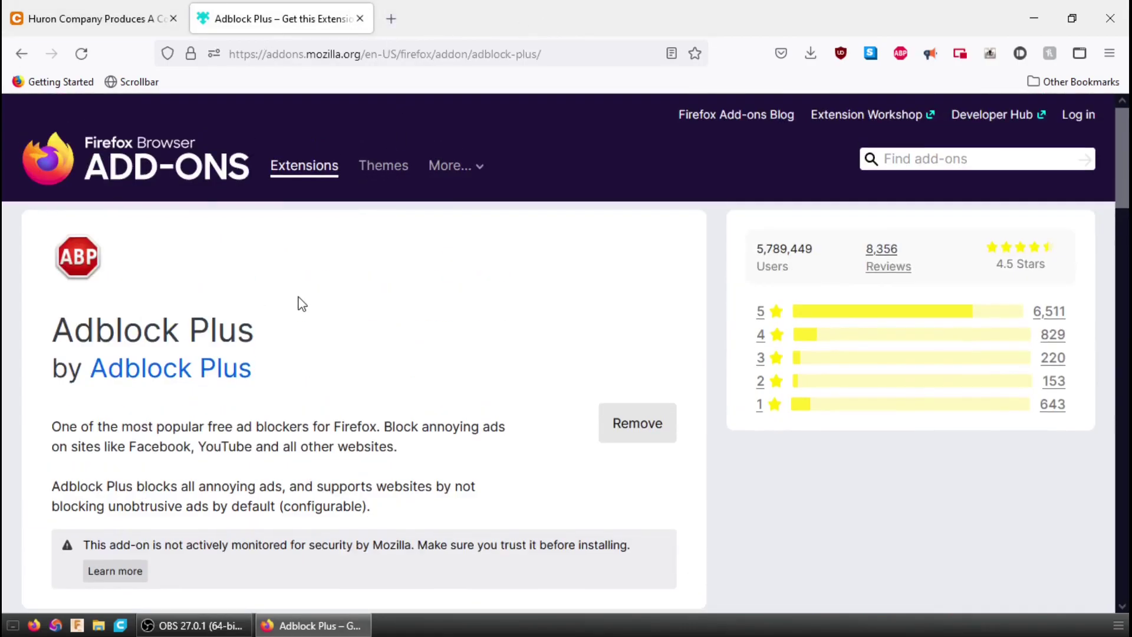
# Close the add-ons tab and reopen the Chegg Huron Company result from Google
pyautogui.click(360, 18)
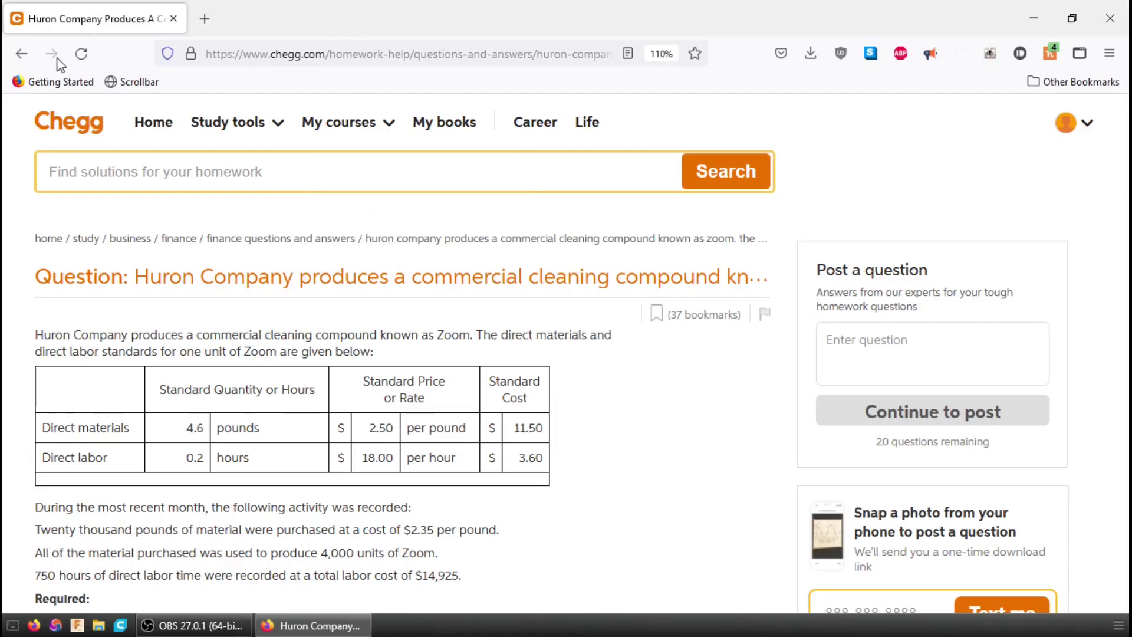
pyautogui.click(21, 54)
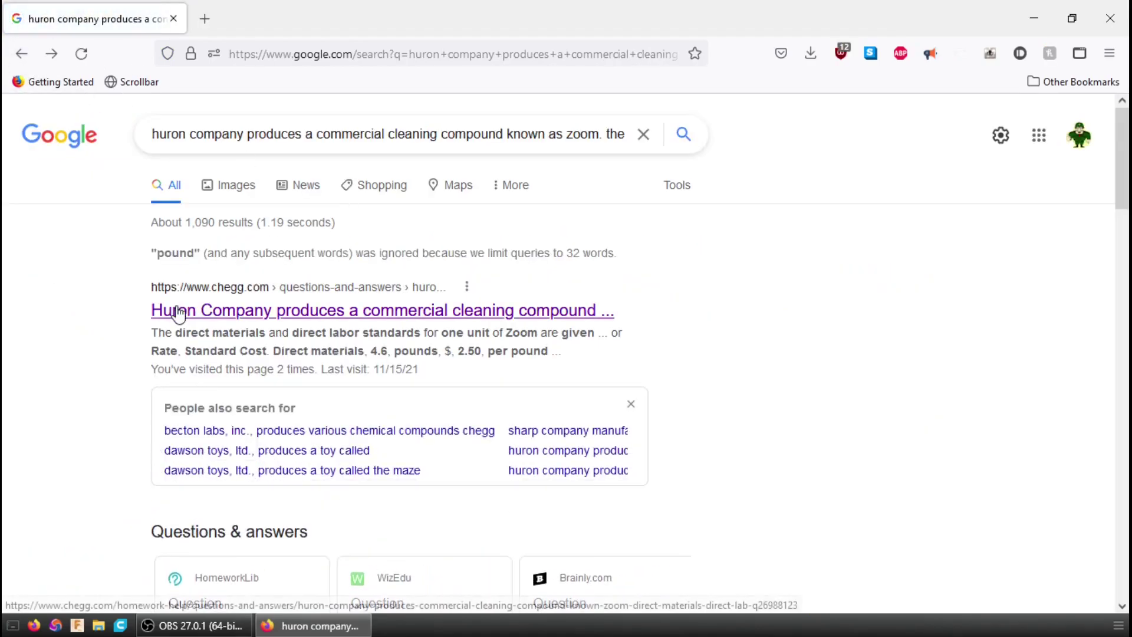
pyautogui.click(179, 314)
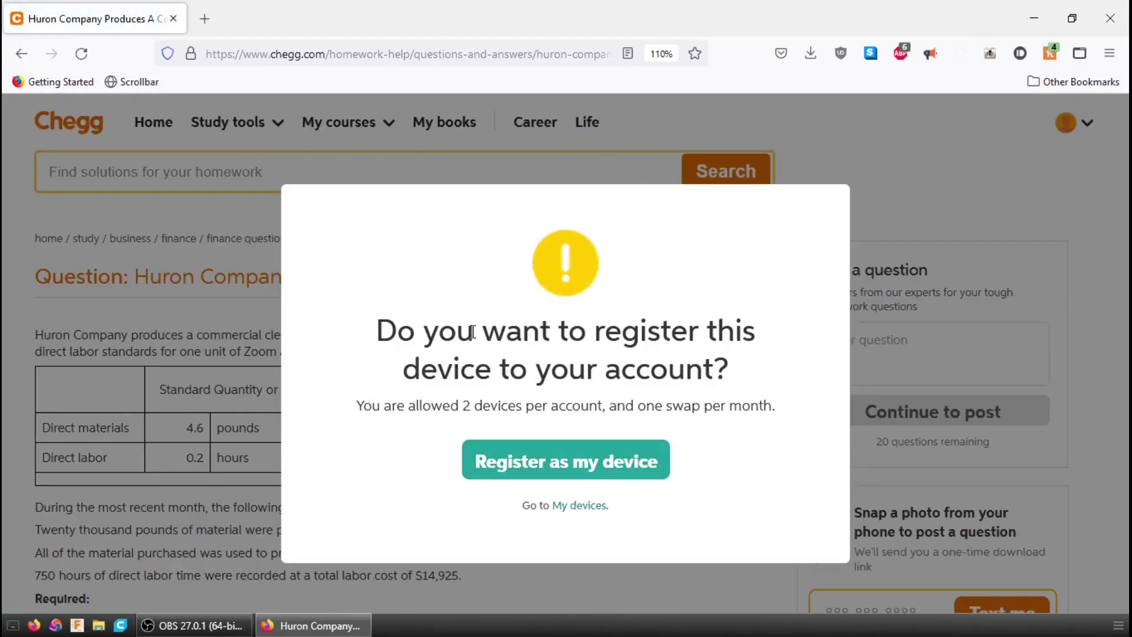
# Block the device-registration pop-up with the Adblock Plus filter 'chegg.com###cs-dm-add-dialog'
pyautogui.click(894, 57)
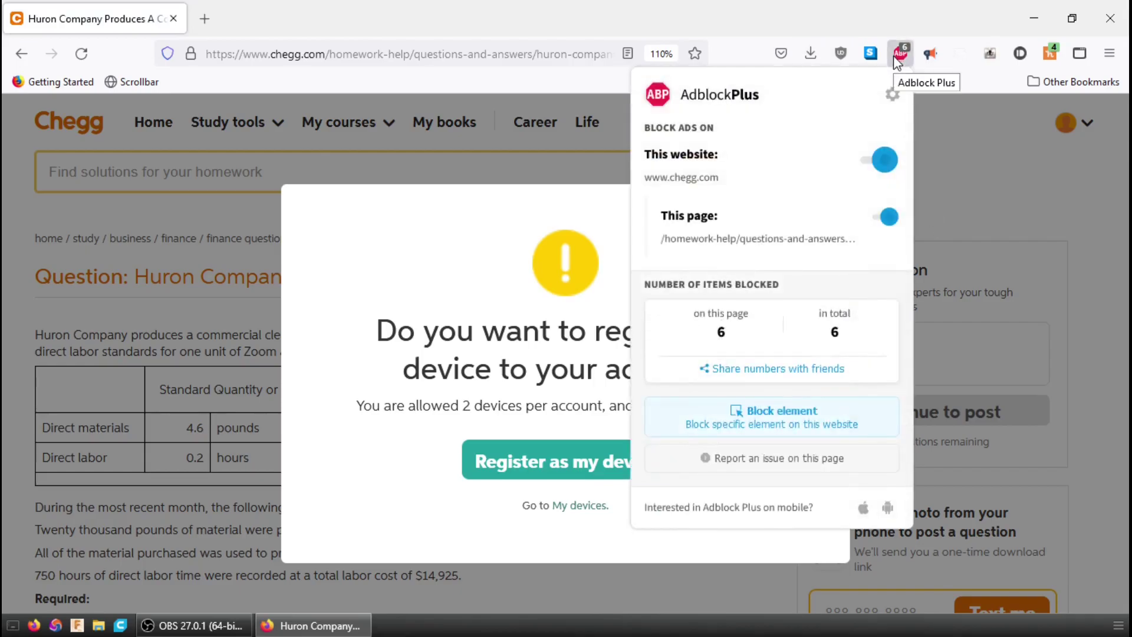
pyautogui.click(817, 408)
pyautogui.click(413, 209)
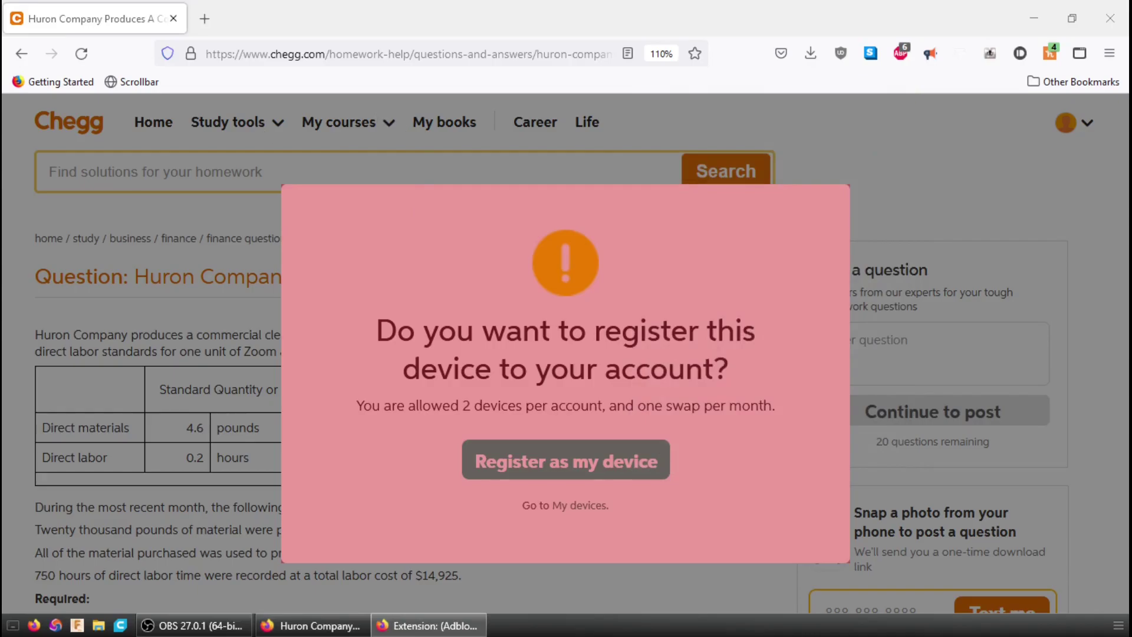
pyautogui.moveTo(358, 304); pyautogui.dragTo(465, 202)
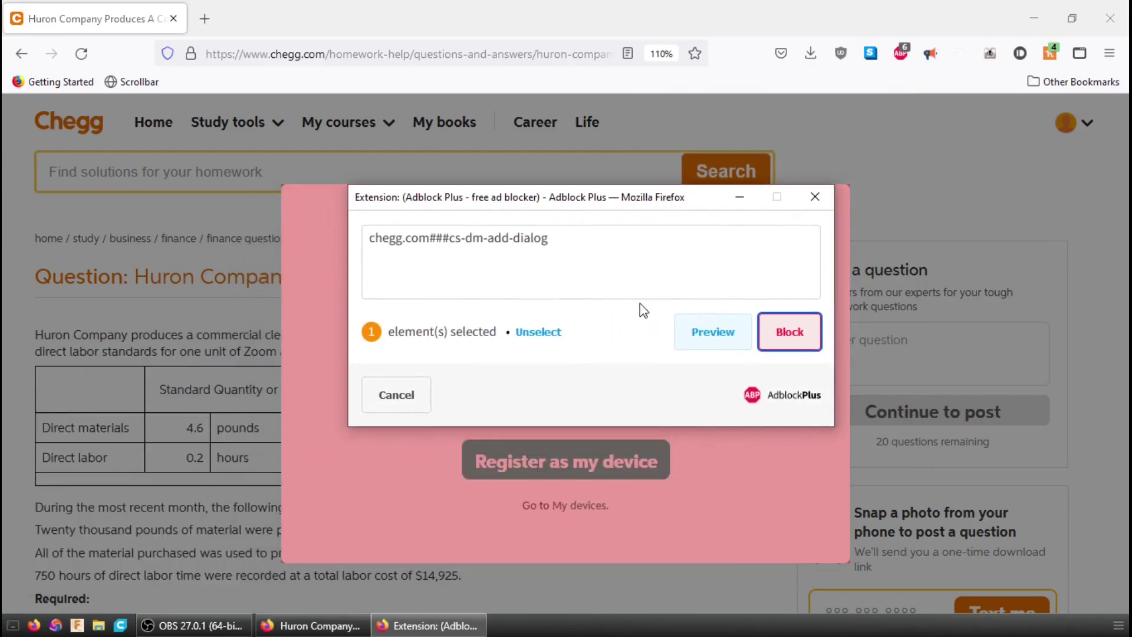
pyautogui.click(729, 334)
pyautogui.moveTo(631, 200); pyautogui.dragTo(917, 135)
pyautogui.click(972, 262)
pyautogui.click(971, 272)
pyautogui.click(971, 273)
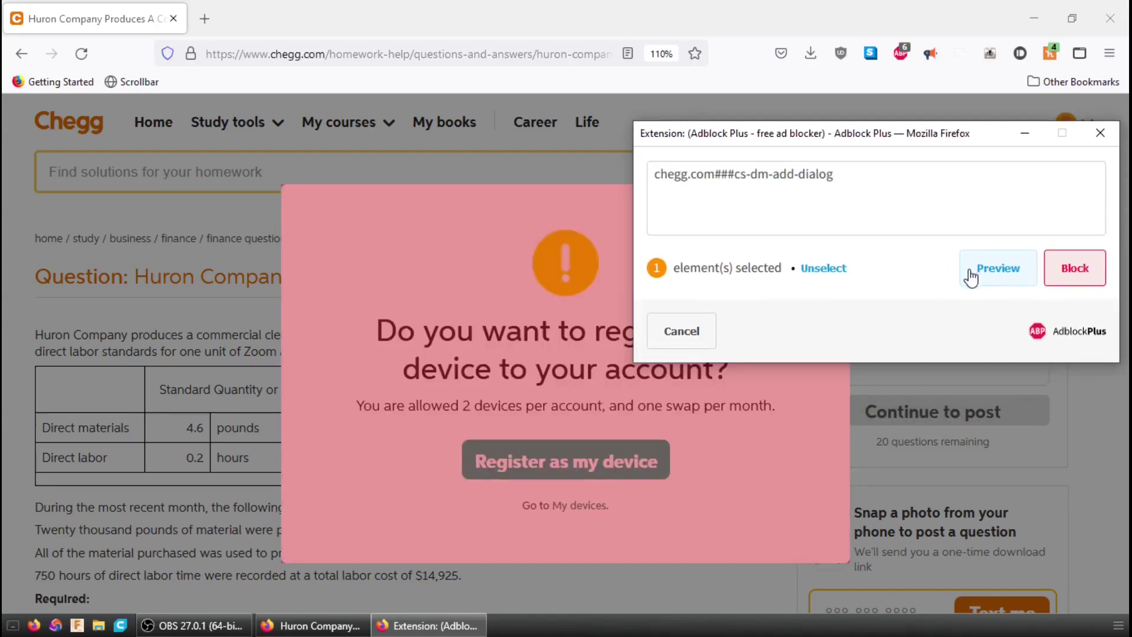
pyautogui.click(1062, 279)
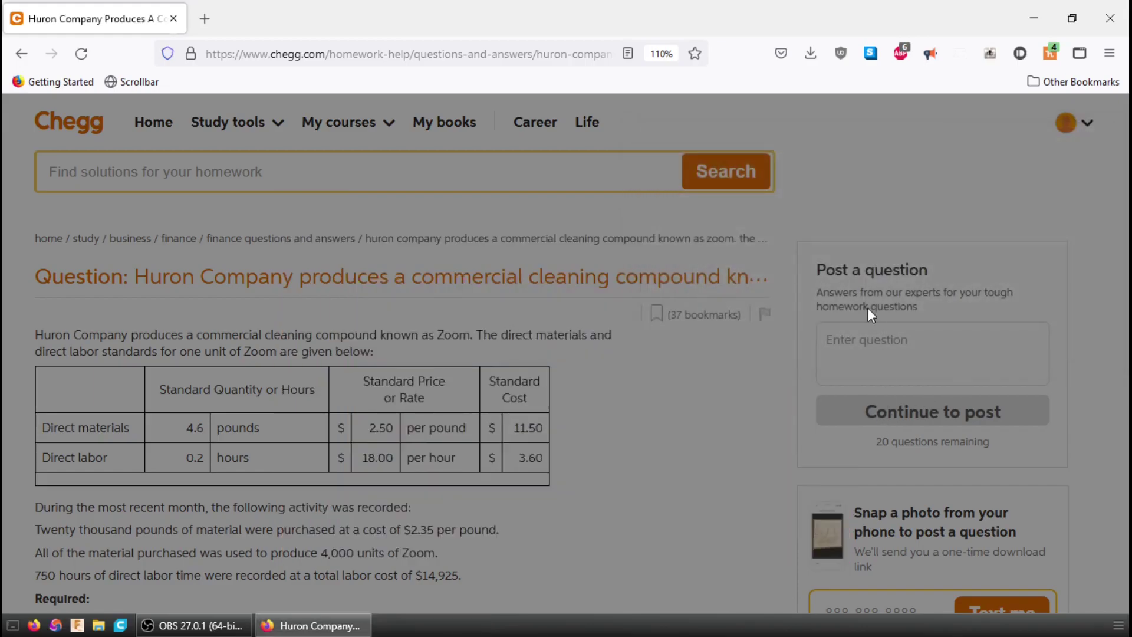
# Preview, then add the Adblock Plus filter 'chegg.com###cs-dm-add' to hide the gray overlay
pyautogui.click(901, 53)
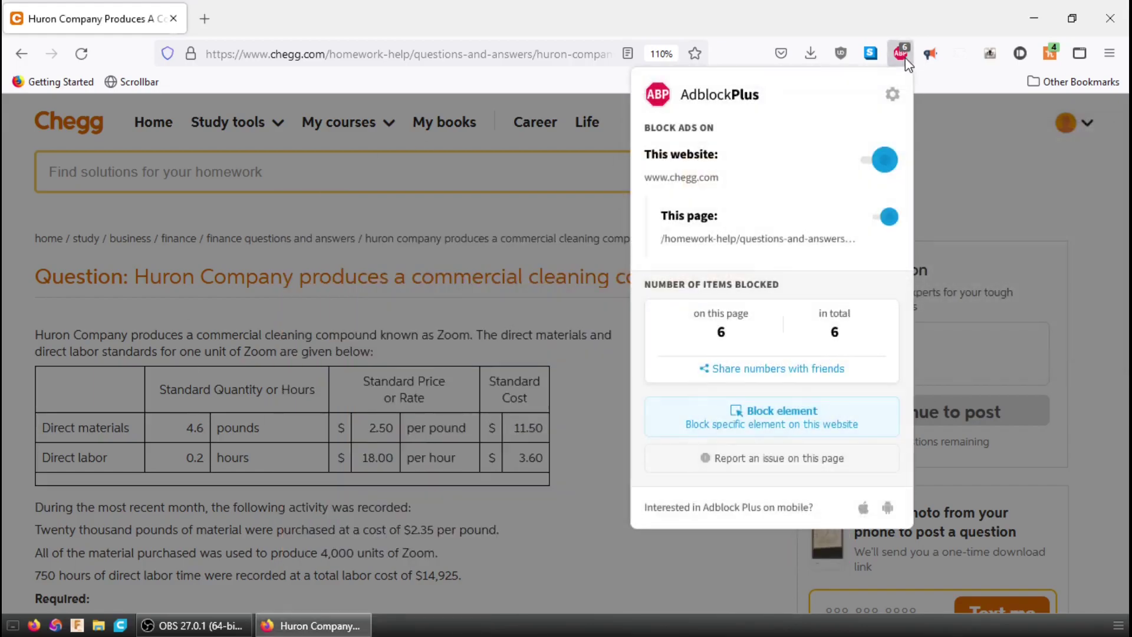
pyautogui.click(776, 413)
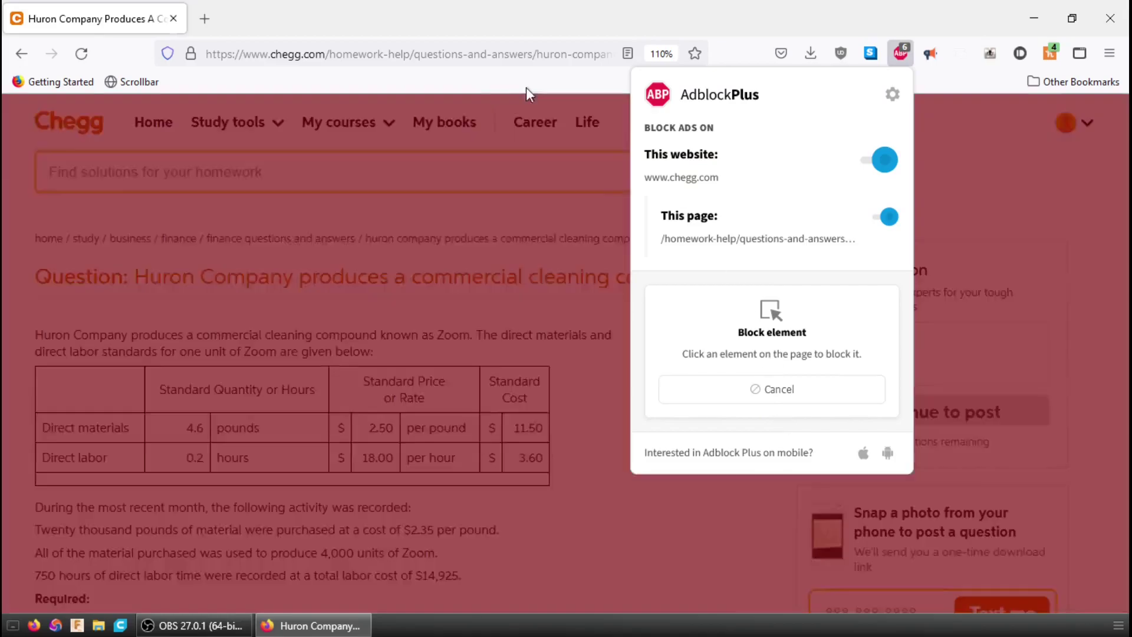
pyautogui.click(307, 153)
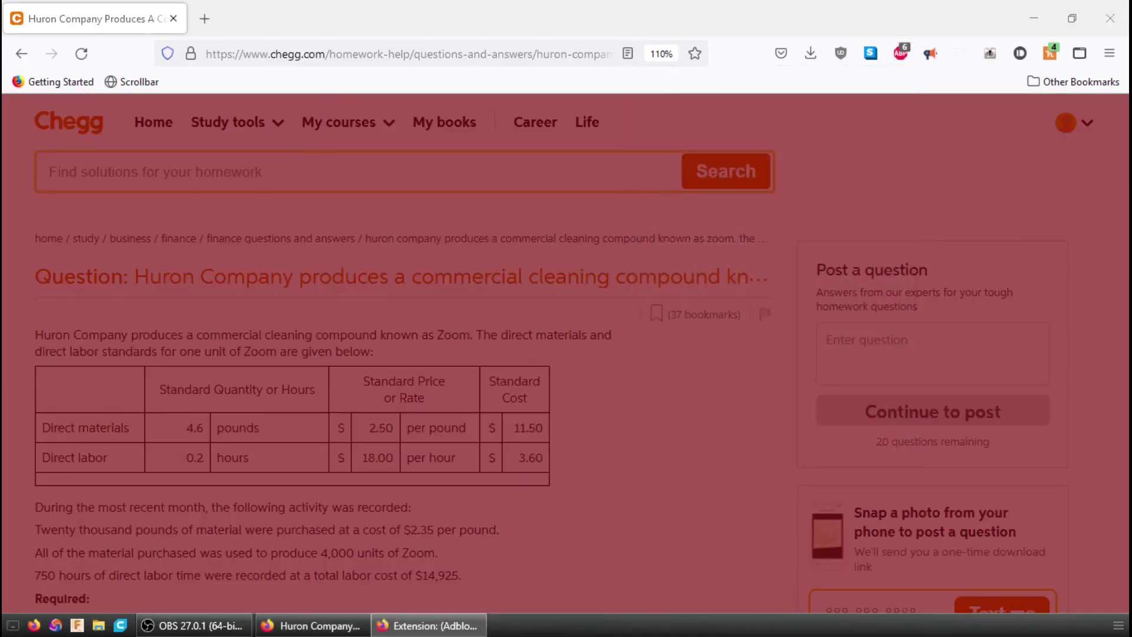
pyautogui.moveTo(611, 244); pyautogui.dragTo(549, 210)
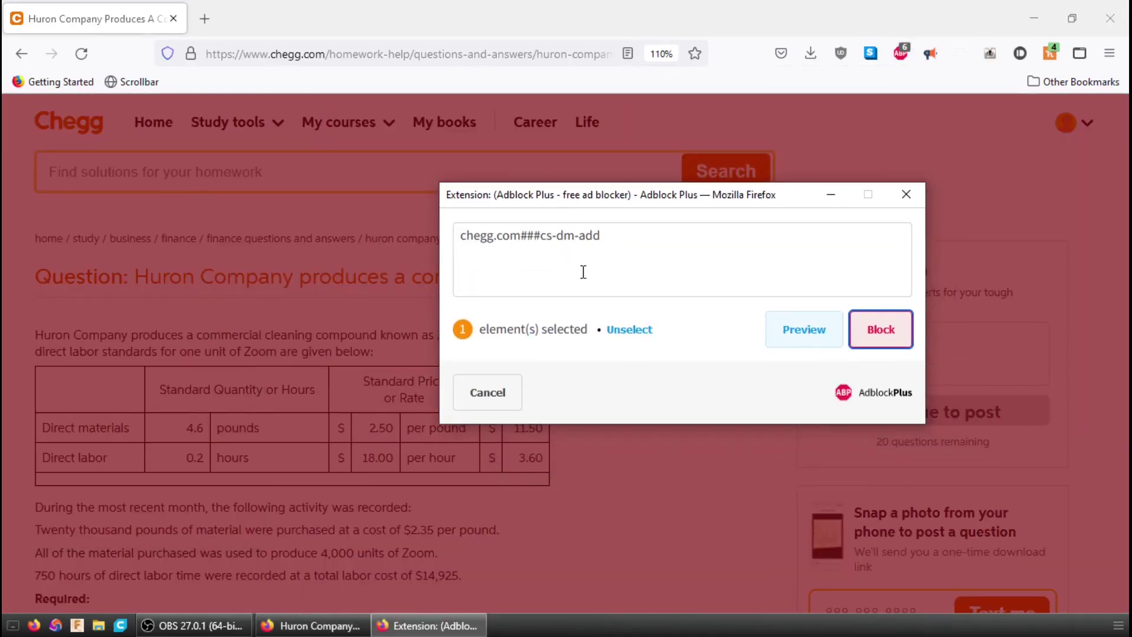
pyautogui.click(774, 333)
pyautogui.click(775, 334)
pyautogui.click(776, 334)
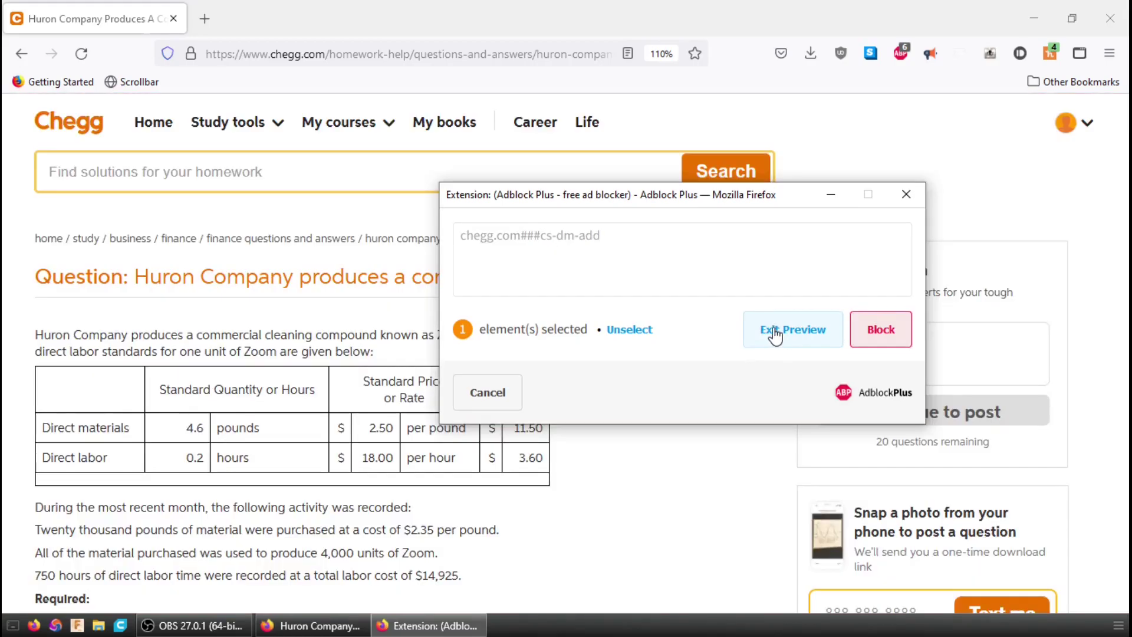
pyautogui.click(871, 334)
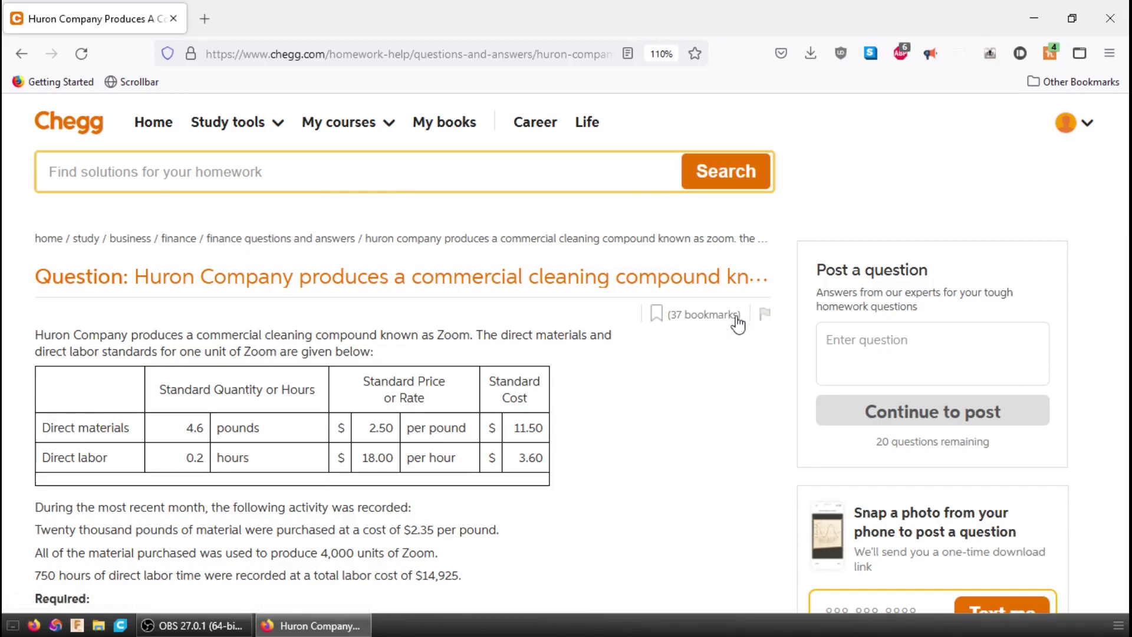
# Check the unobstructed Chegg page in the Save to PDF preview, then cancel it
pyautogui.hotkey('ctrl', 'p')
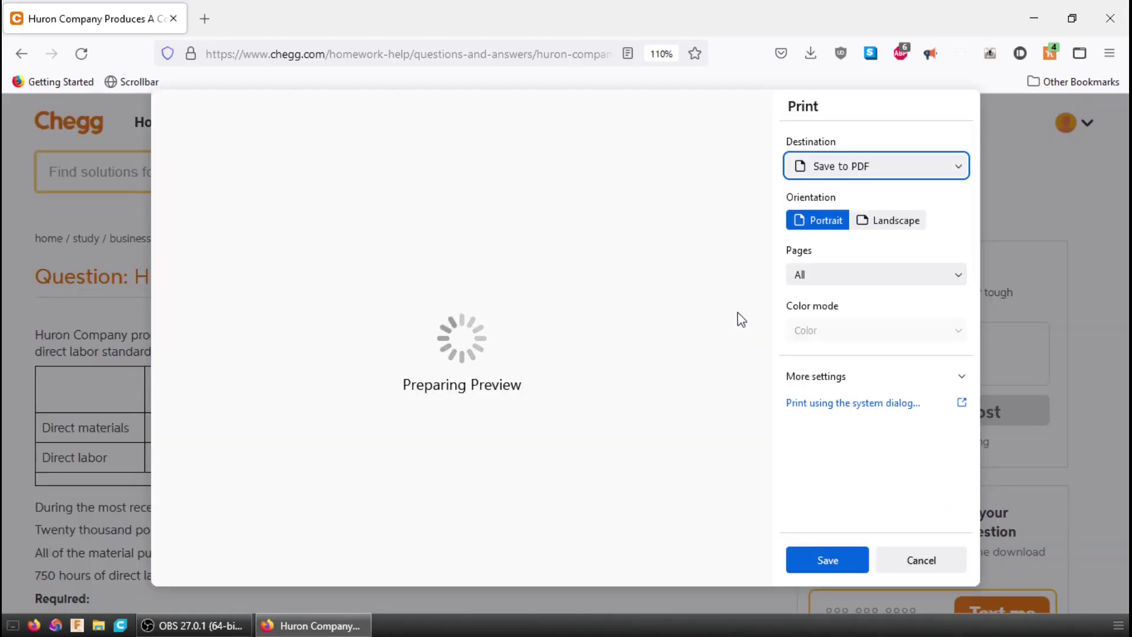
pyautogui.scroll(-15, 557, 289)
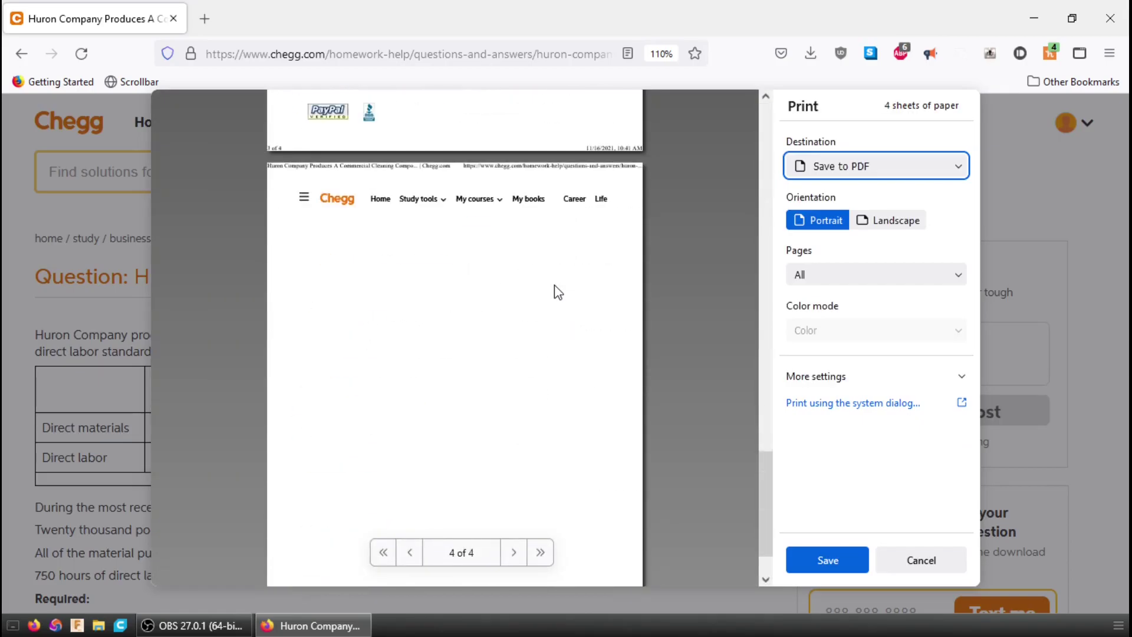
pyautogui.scroll(15, 556, 288)
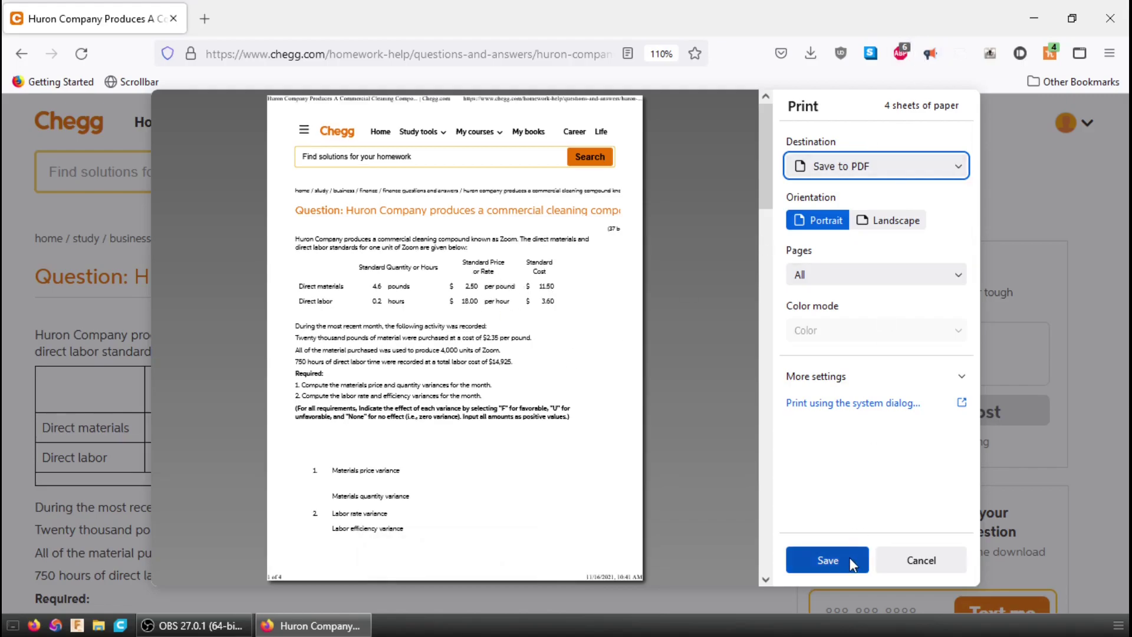
pyautogui.click(956, 553)
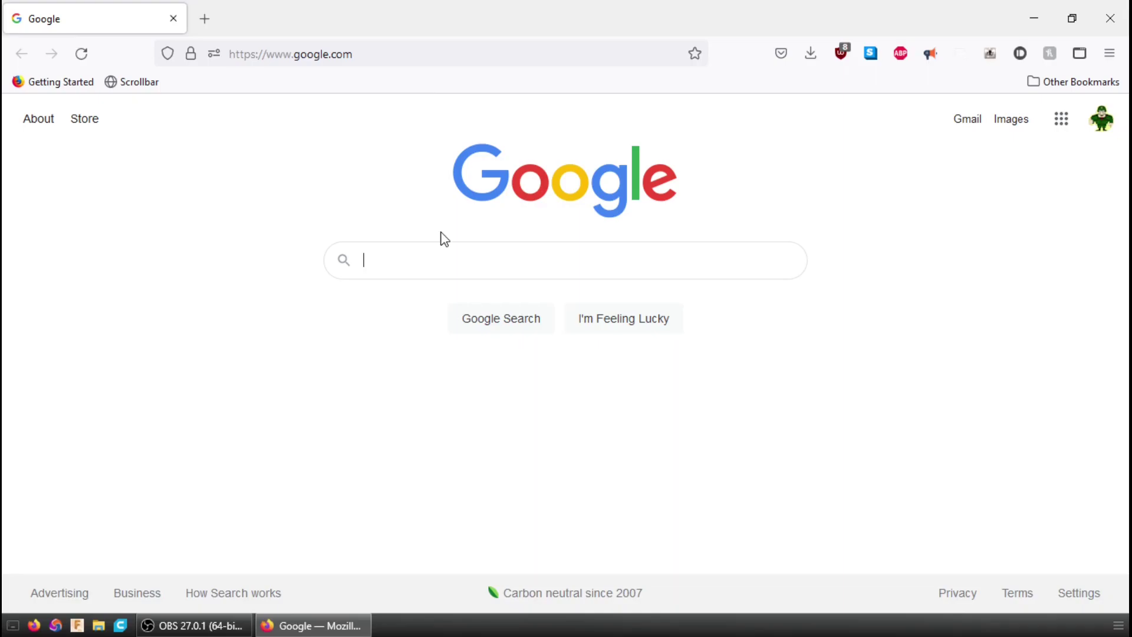
# Rerun the Huron Company search to reach the Chegg page, then open Firefox's main menu
pyautogui.click(412, 256)
pyautogui.click(413, 306)
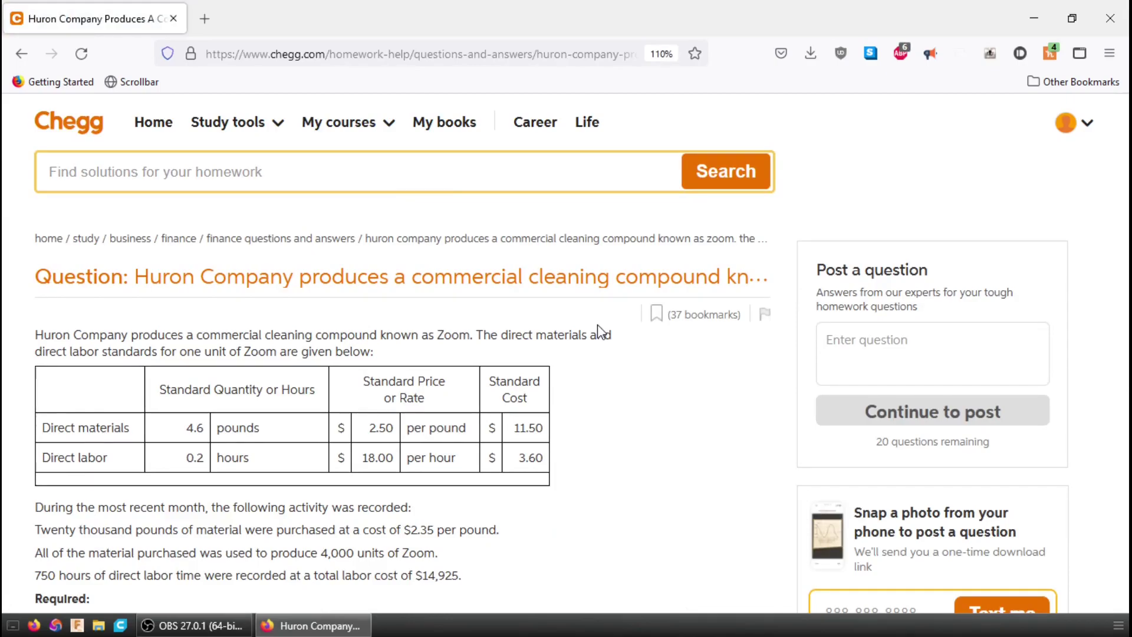
pyautogui.press('alt')
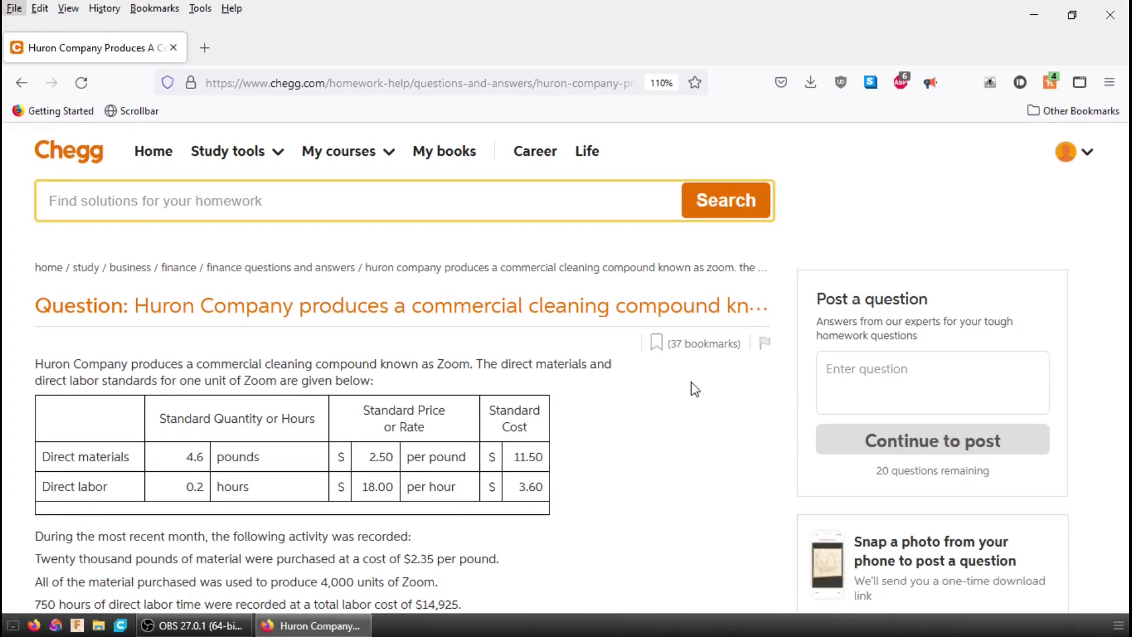
pyautogui.press('alt')
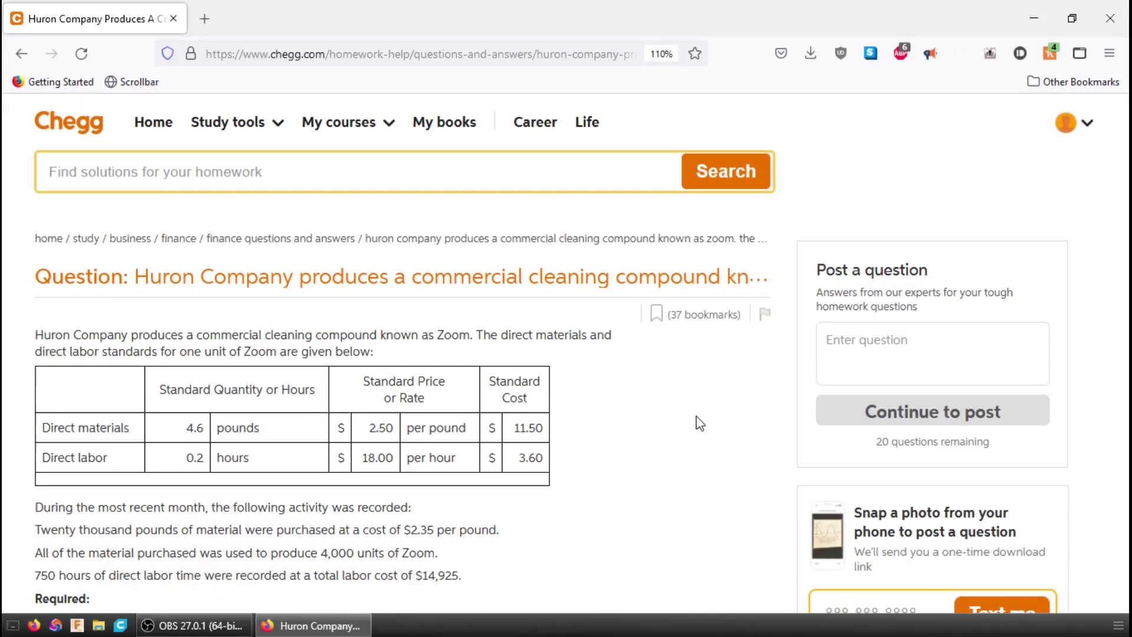
pyautogui.click(1109, 53)
# Open Firefox's print preview of the Chegg page with Save to PDF as the destination
pyautogui.click(943, 347)
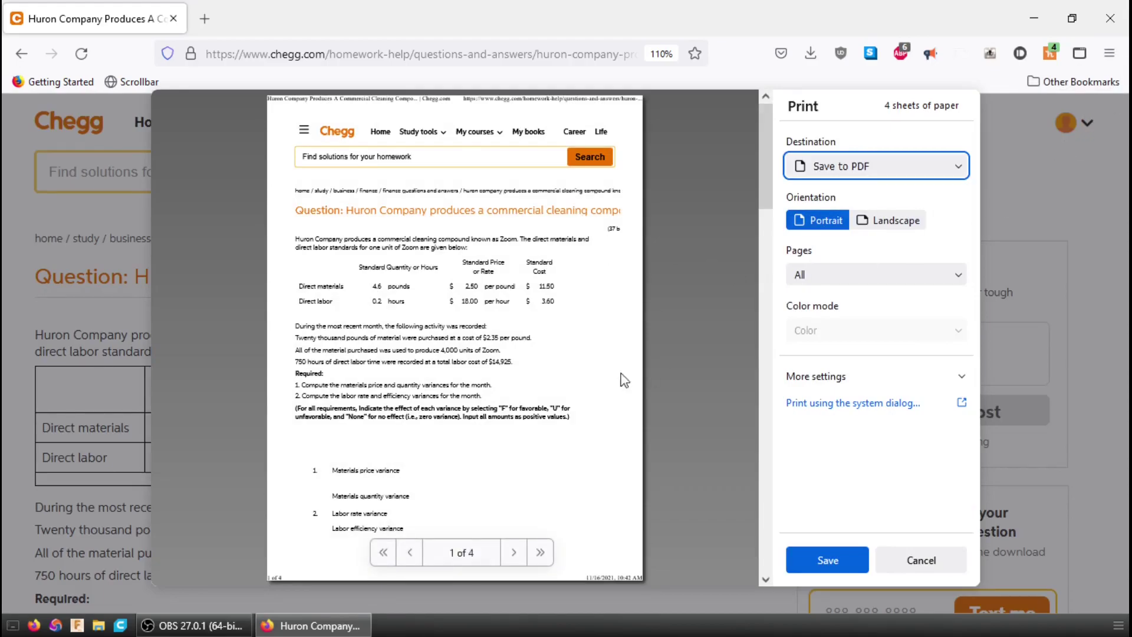
pyautogui.scroll(-10, 479, 293)
pyautogui.scroll(-3, 477, 293)
pyautogui.scroll(10, 477, 293)
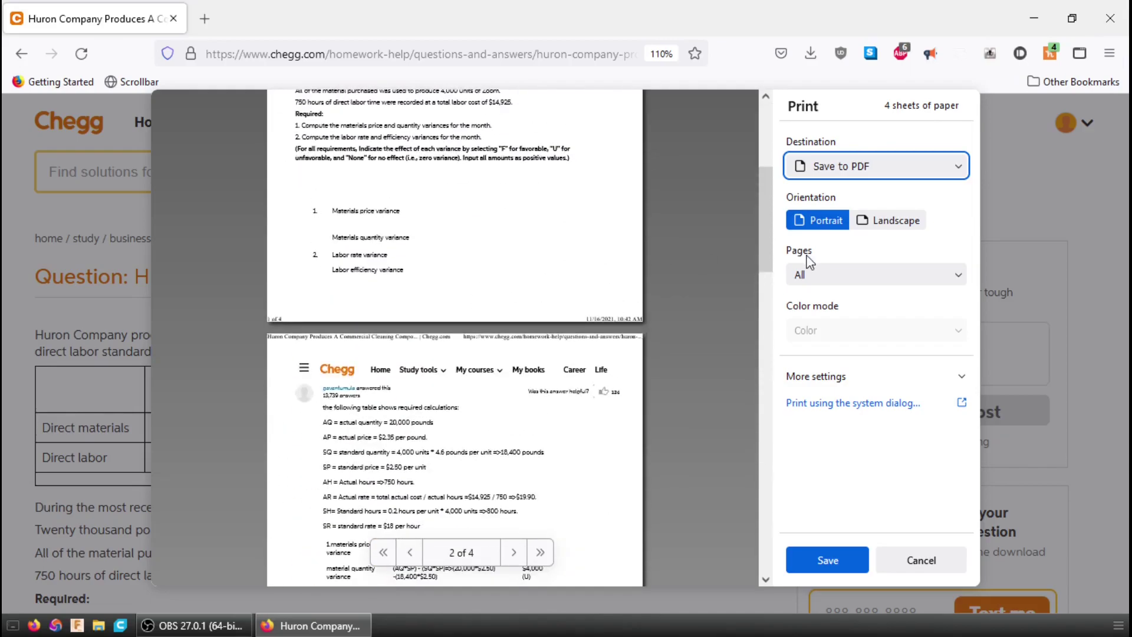
# Switch the printout to Landscape orientation, spreading the page across 5 sheets
pyautogui.click(865, 225)
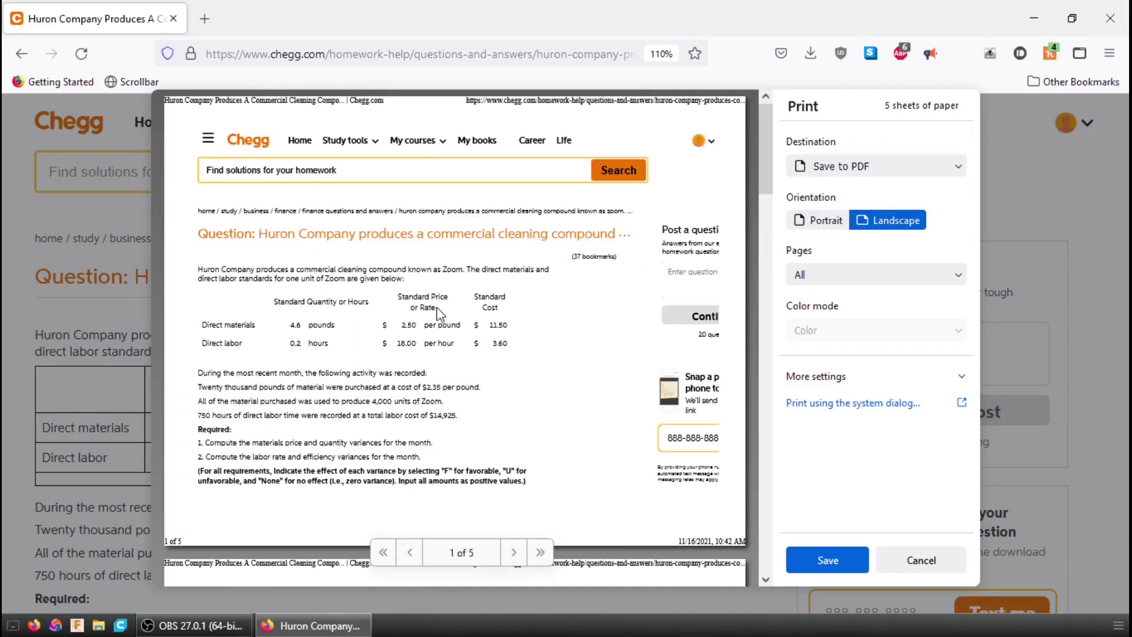
pyautogui.scroll(-5, 439, 305)
pyautogui.scroll(-12, 439, 305)
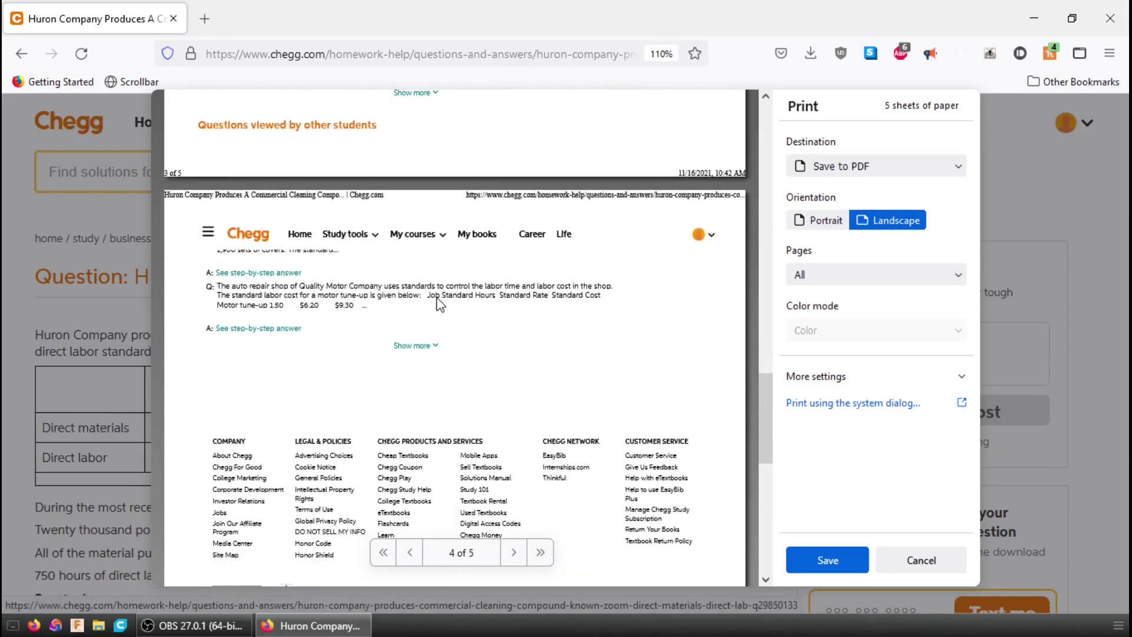
pyautogui.scroll(9, 437, 298)
pyautogui.scroll(12, 437, 296)
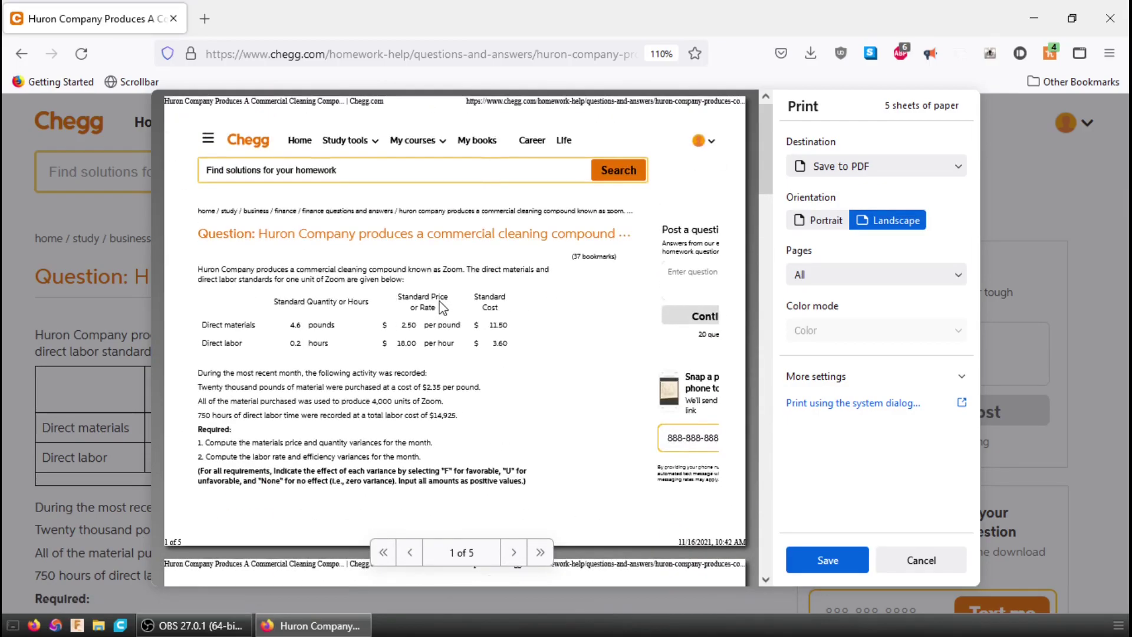